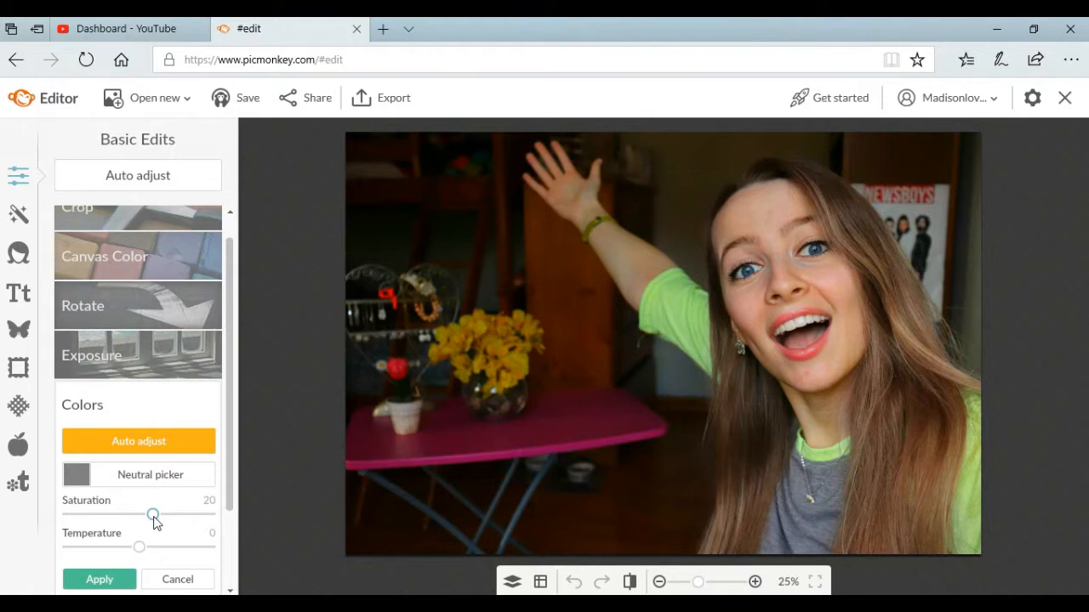
Slightly increase the photo's color saturation, leave the temperature at 0, and apply the Colors adjustment.
drag(155, 555, 139, 550)
drag(153, 517, 157, 519)
click(119, 580)
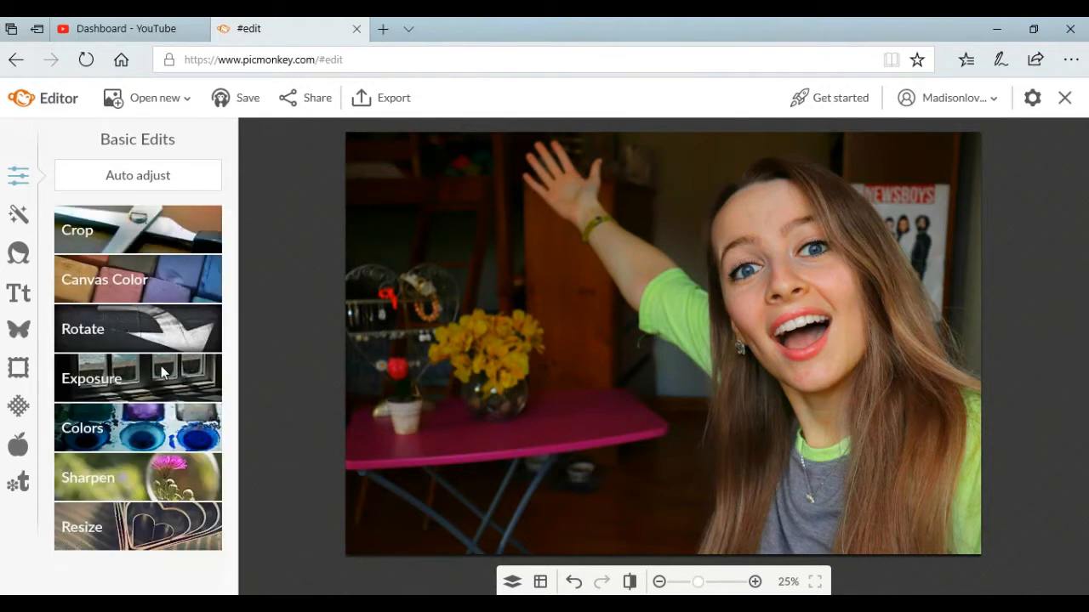
Adjust the photo's exposure with brightness -2 and highlights 34, and apply it.
click(161, 372)
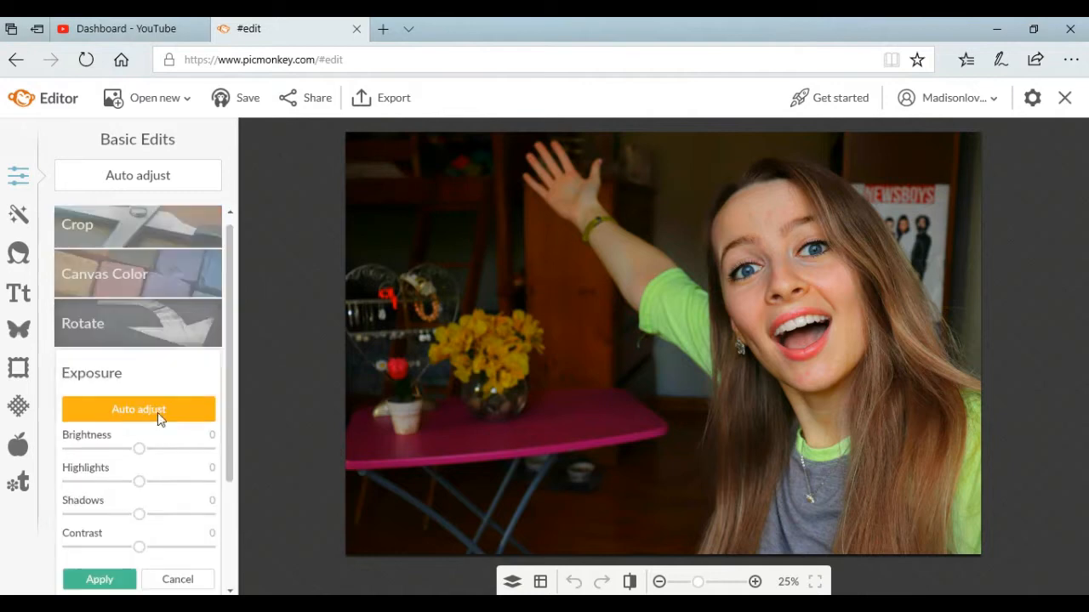
click(149, 483)
drag(151, 488, 161, 488)
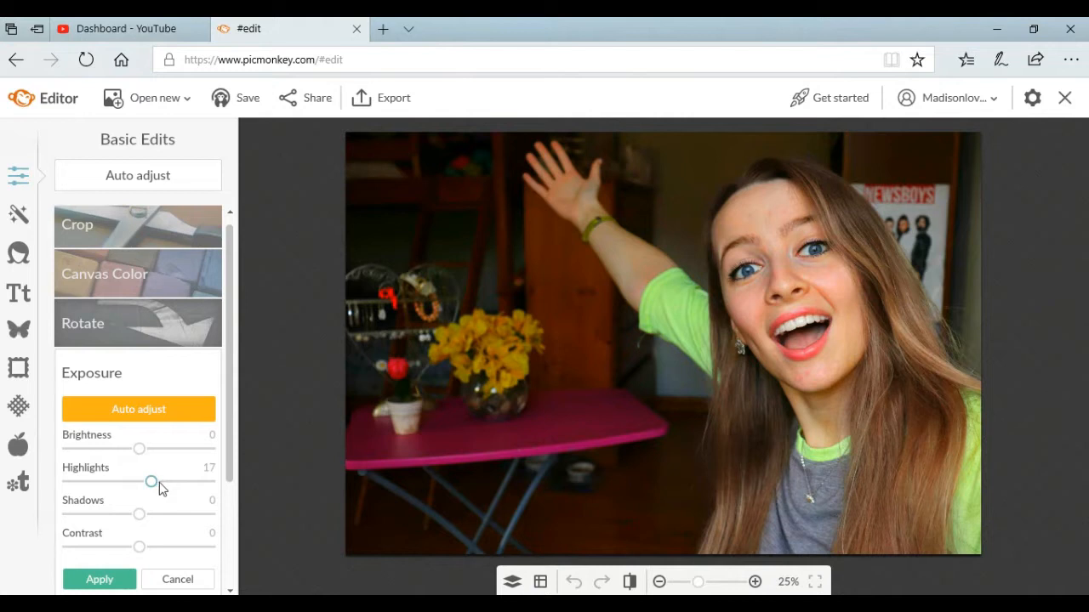
click(132, 449)
drag(132, 450, 139, 451)
click(163, 482)
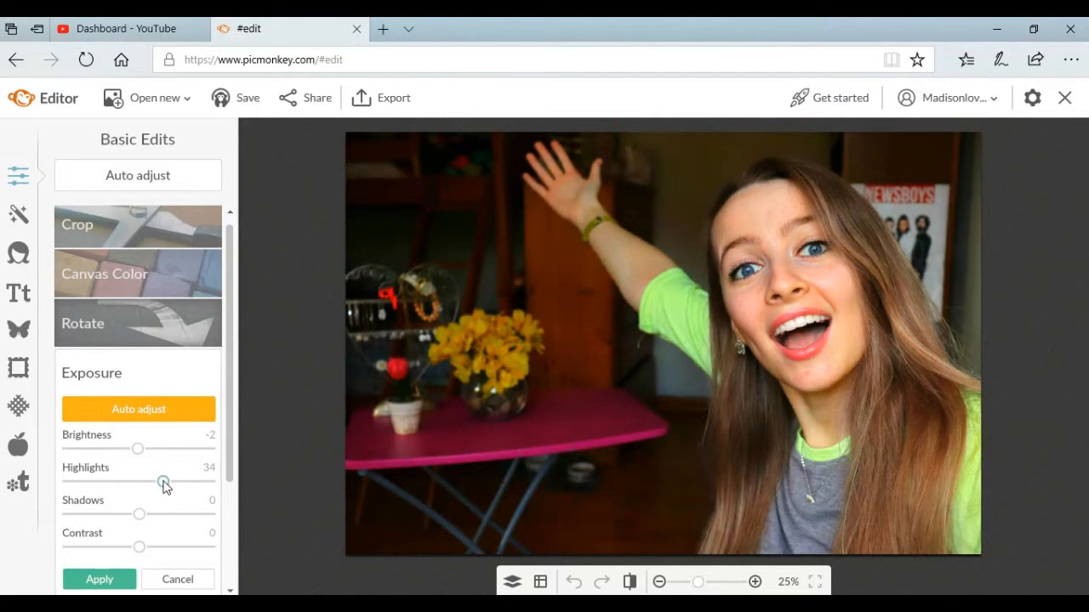
click(113, 581)
Undo and redo the exposure adjustment and compare the edited photo with the original.
click(573, 581)
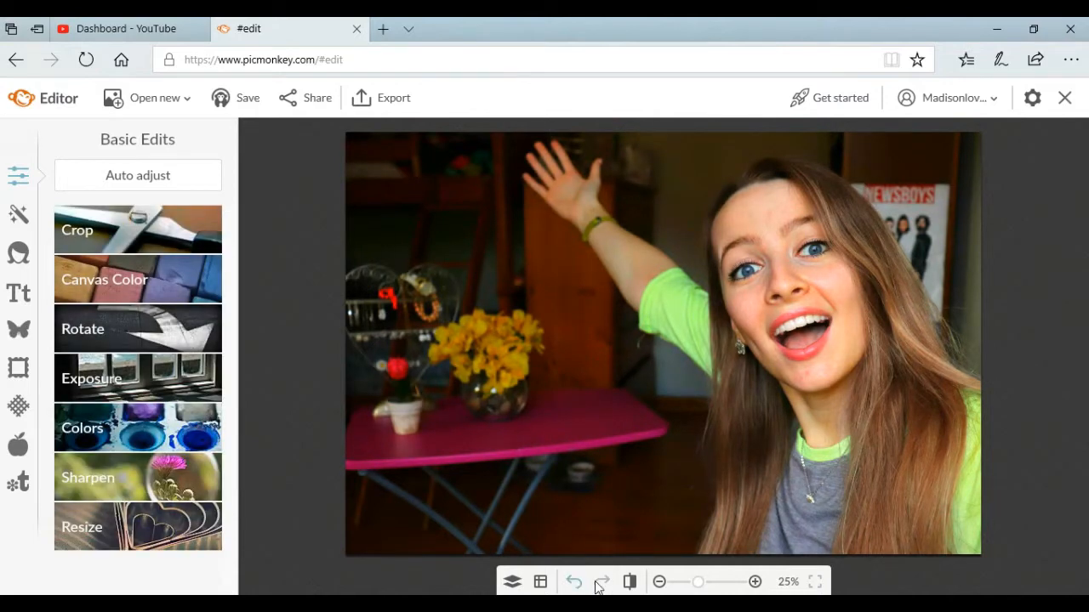
click(602, 583)
click(630, 582)
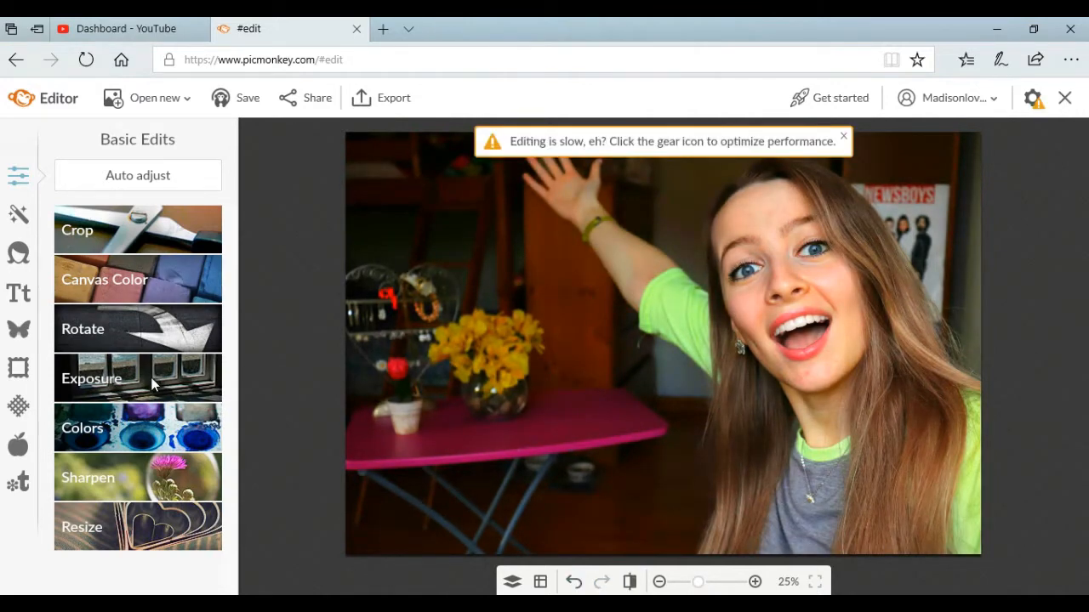
Add a black rounded-rectangle geometric overlay, stretch it into a wide bar, and place it over the waving arm in the photo.
click(15, 257)
click(19, 340)
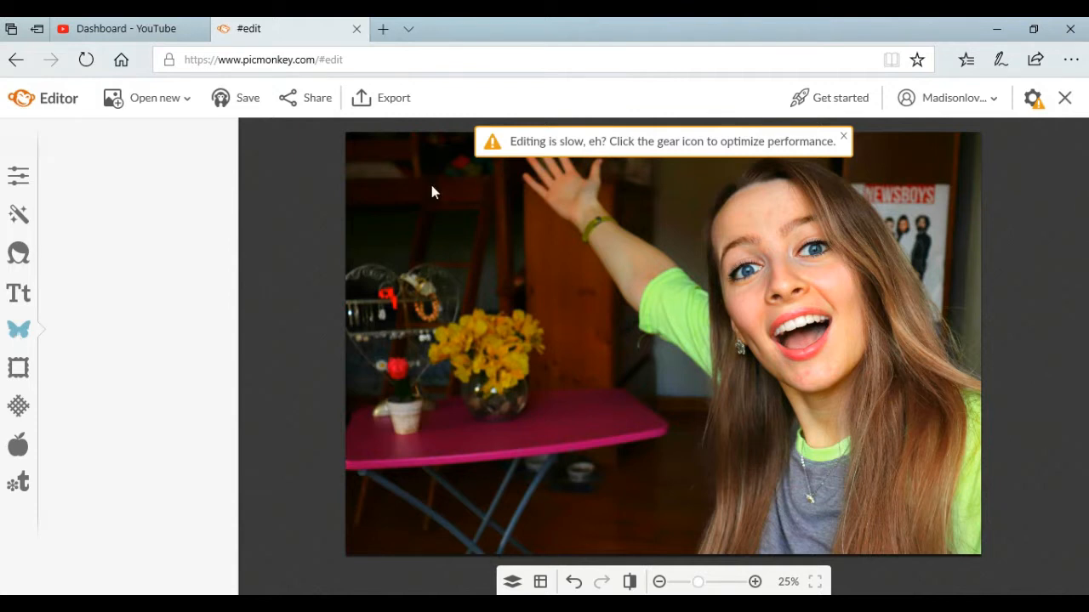
click(843, 139)
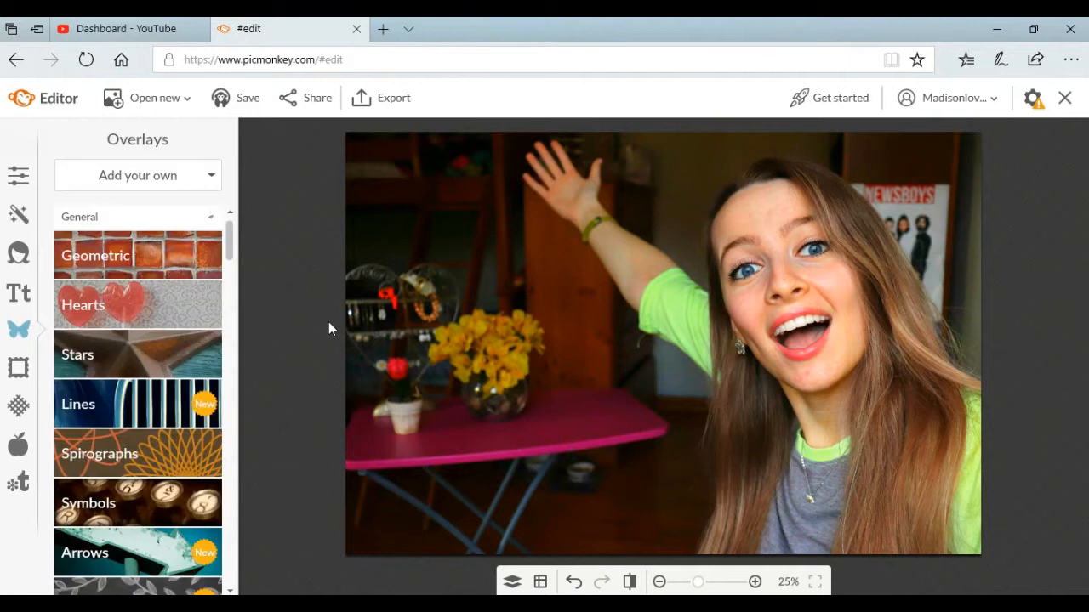
click(193, 252)
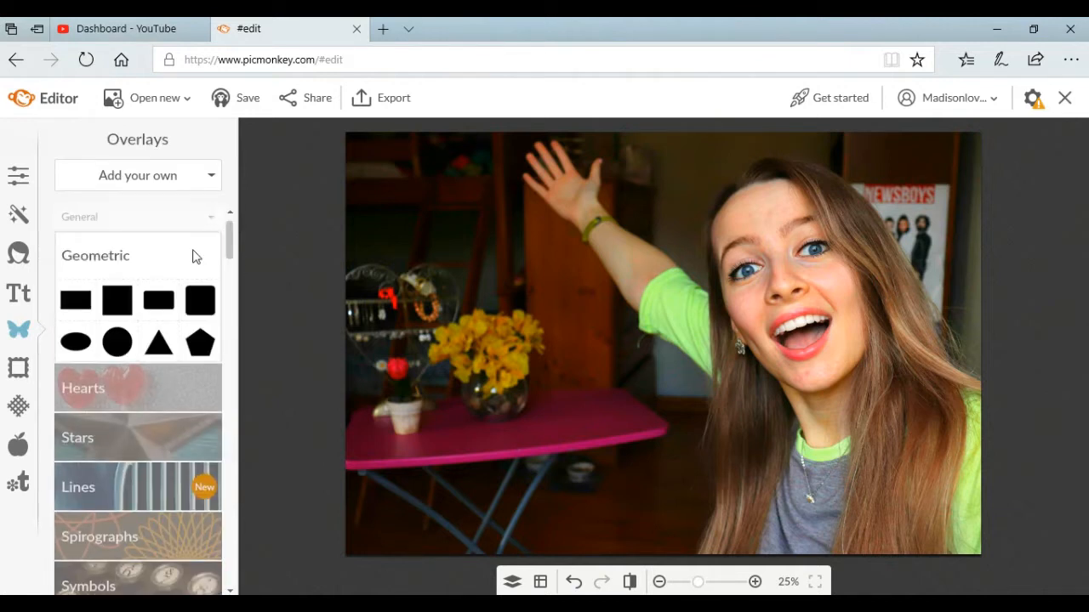
click(158, 299)
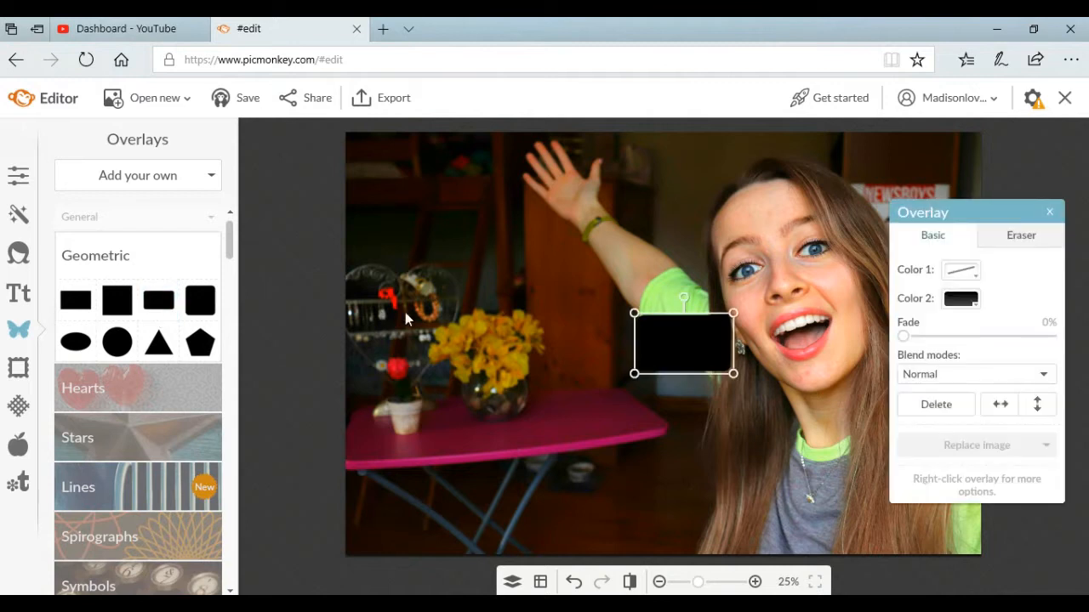
drag(635, 350, 490, 355)
drag(564, 348, 476, 247)
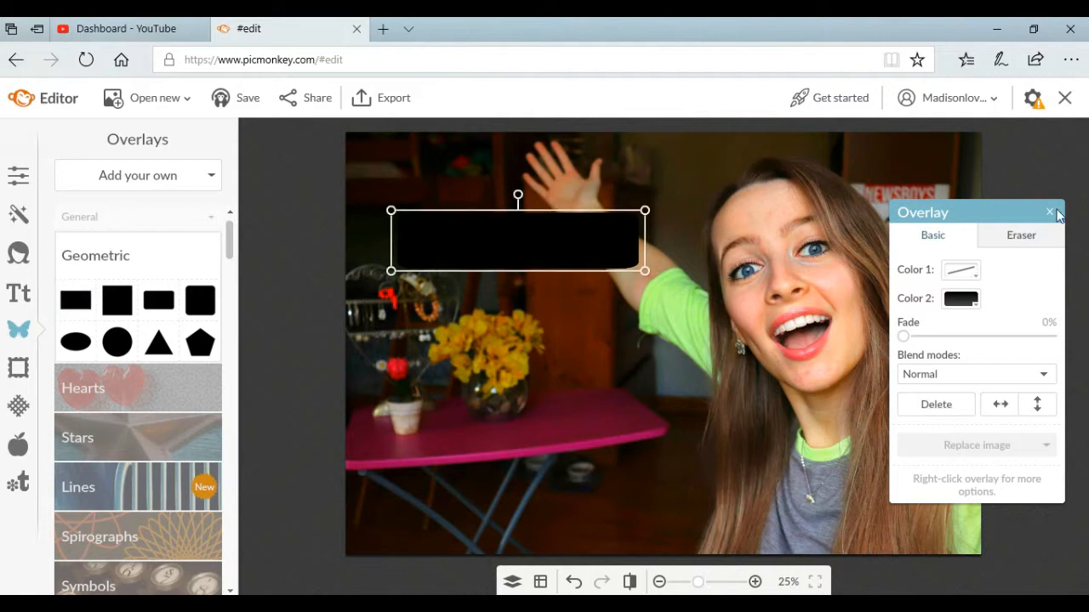
click(1051, 214)
Add a second black rounded rectangle, widen it into a bar, and place it below the first one, over the flowers.
click(158, 300)
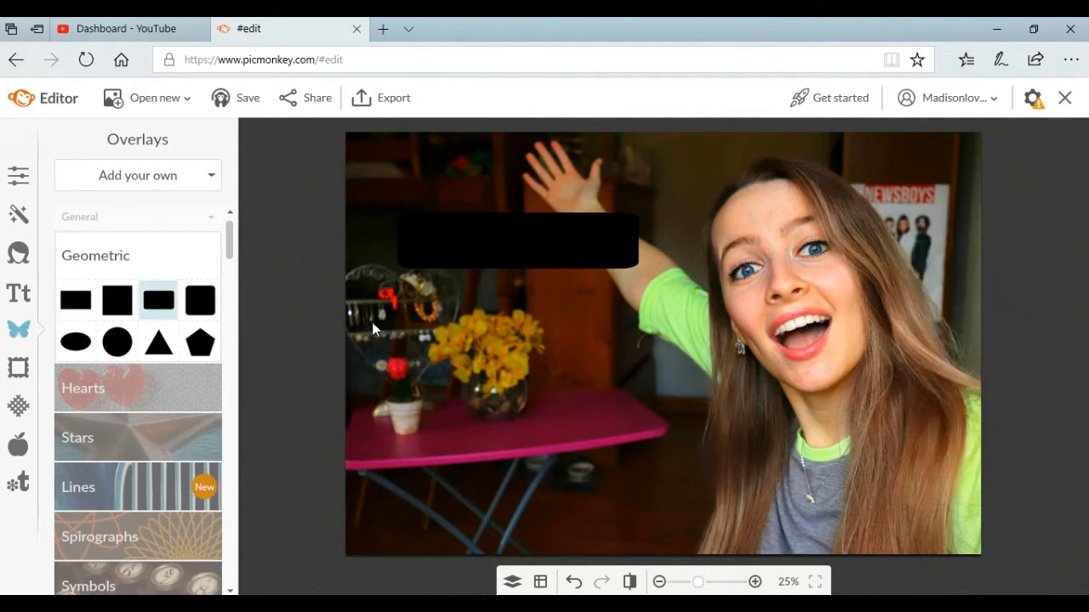
drag(629, 343, 419, 343)
drag(527, 337, 466, 348)
click(611, 471)
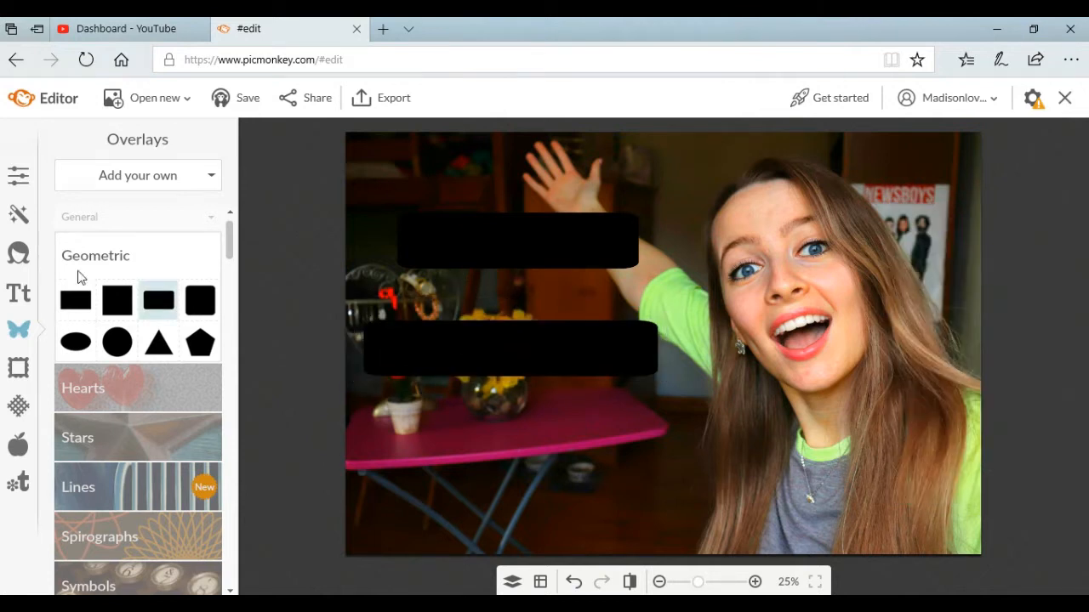
Add a text box in the Impact font reading "HOW TO EDIT".
click(19, 292)
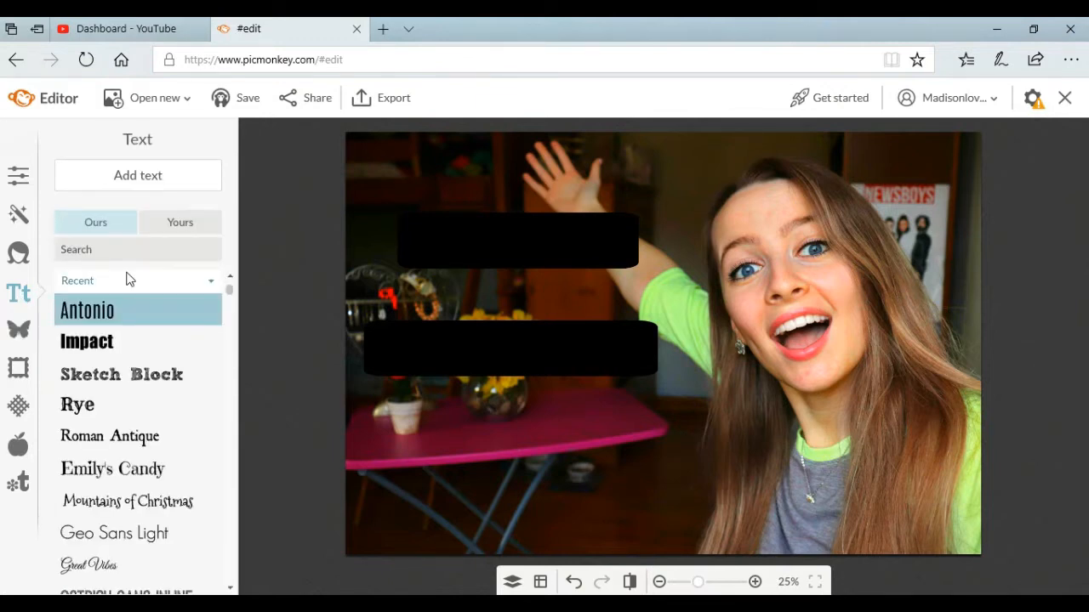
click(126, 341)
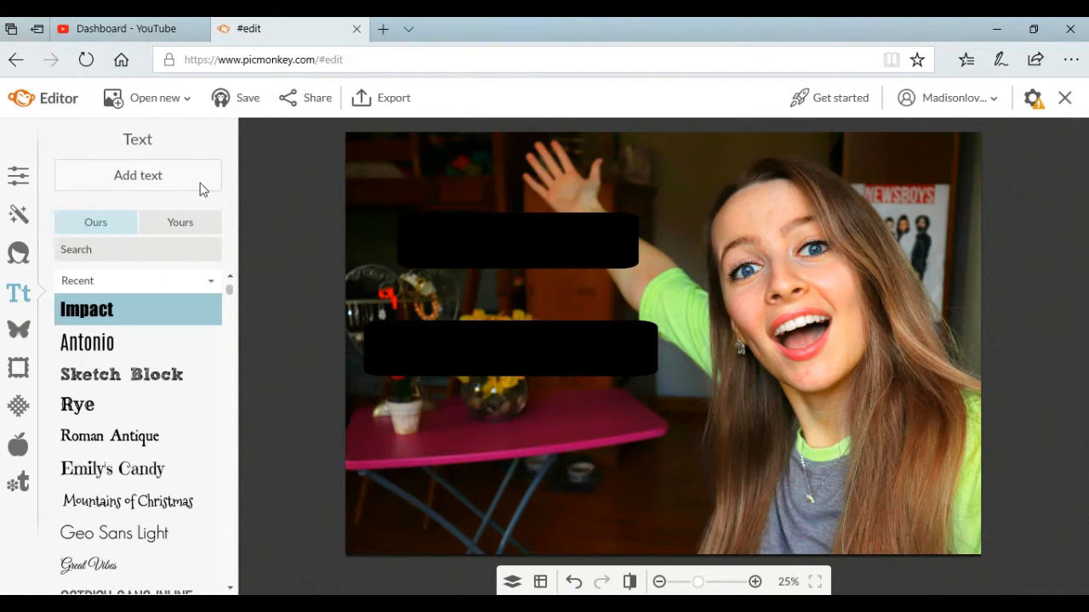
click(540, 324)
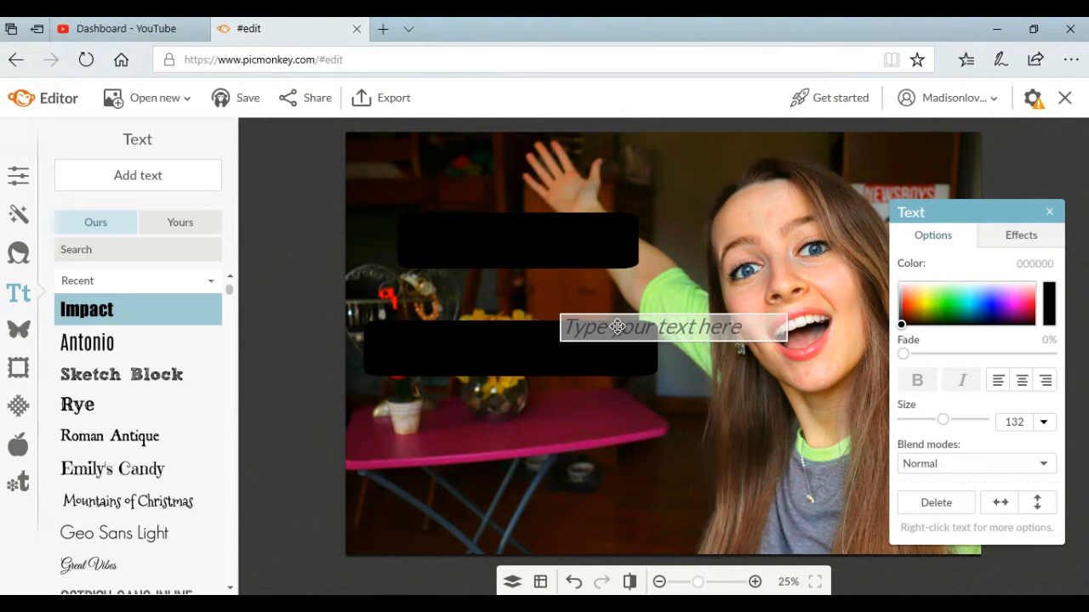
text(HOW)
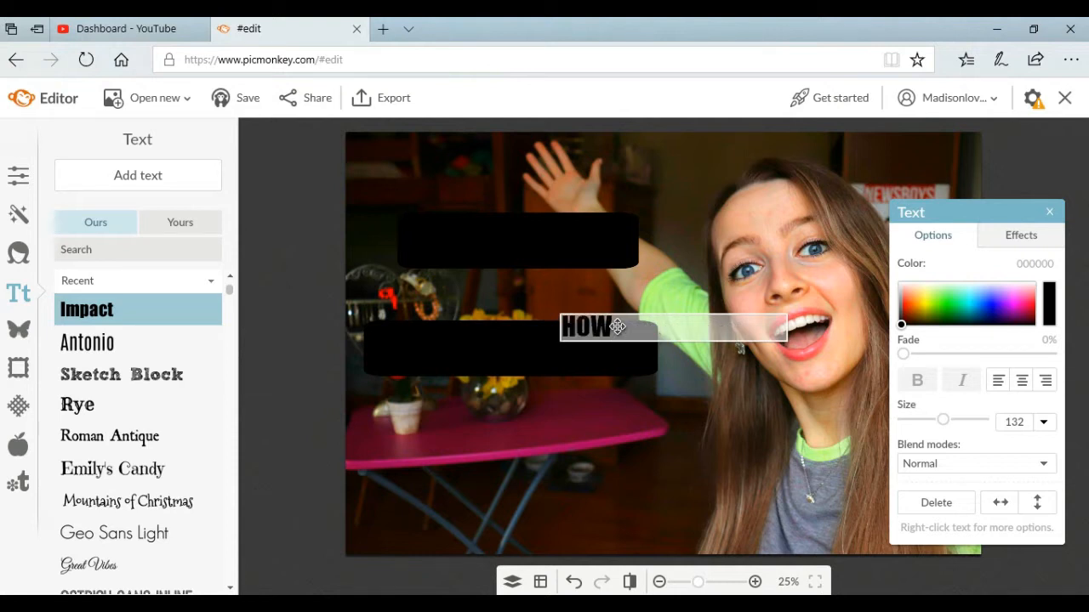
text( TO E)
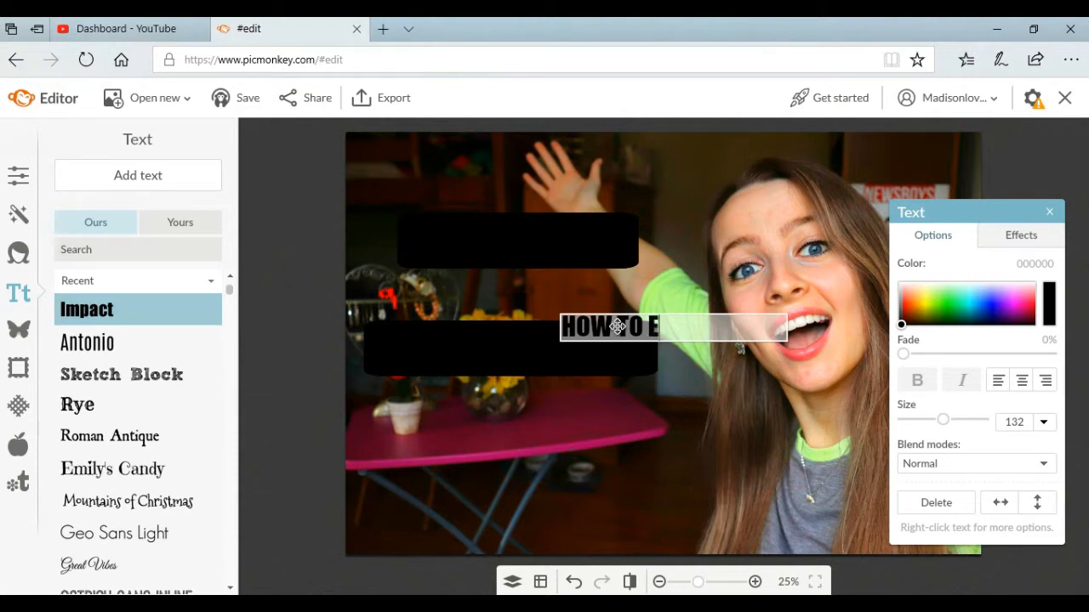
text(DIT)
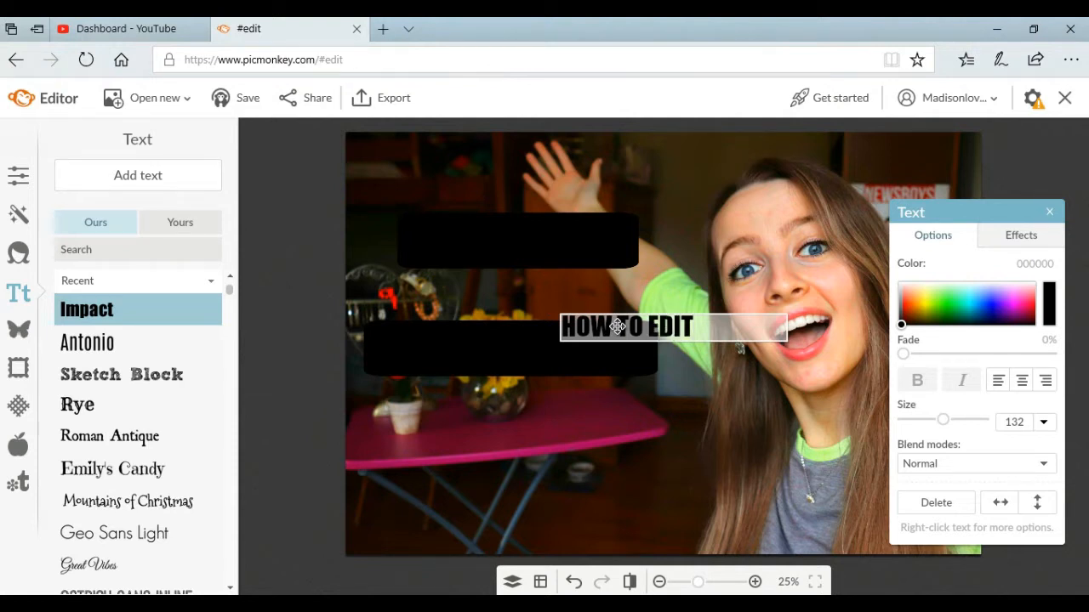
Color the "HOW TO EDIT" text near-white (fcfffd), then enlarge it to size 258 and move it onto the upper black bar.
drag(702, 327, 527, 357)
click(956, 287)
click(955, 282)
click(796, 298)
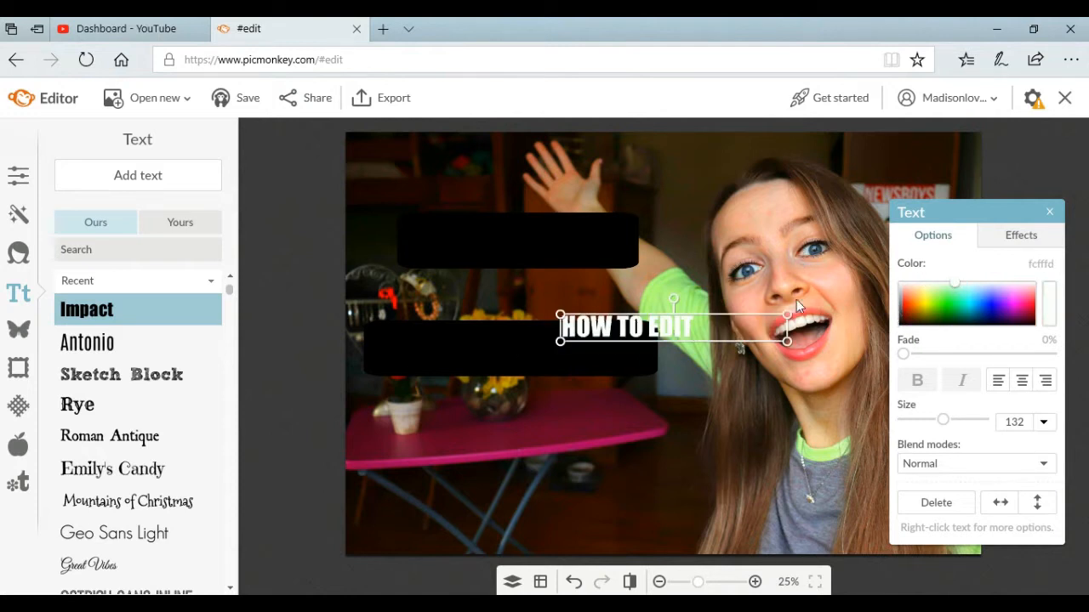
drag(782, 325, 840, 244)
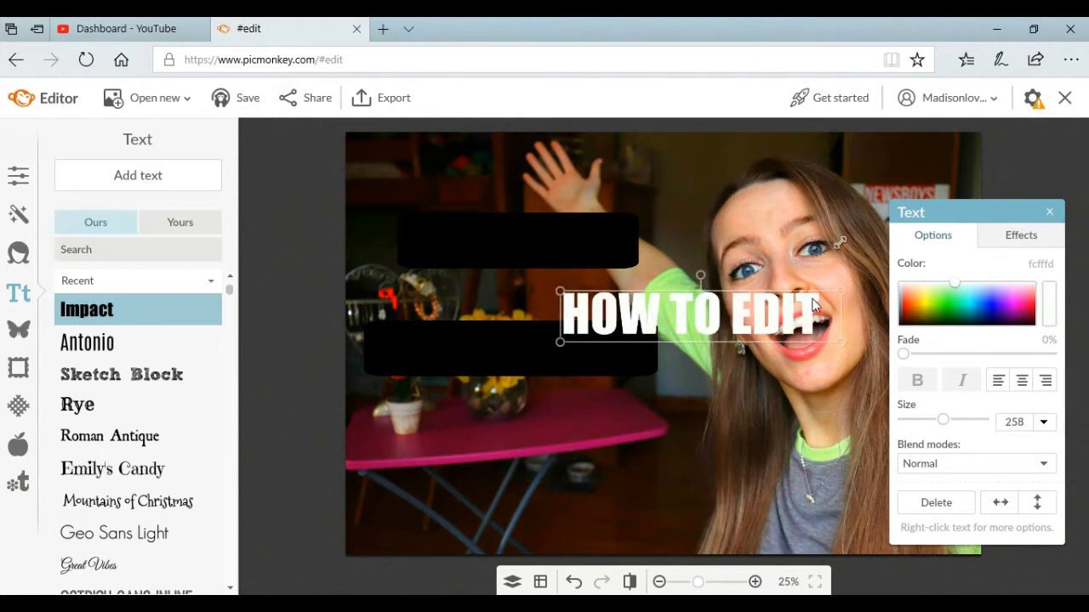
drag(811, 312, 641, 262)
Enlarge the upper black bar and shift it down so that it frames the "HOW TO EDIT" text.
click(626, 231)
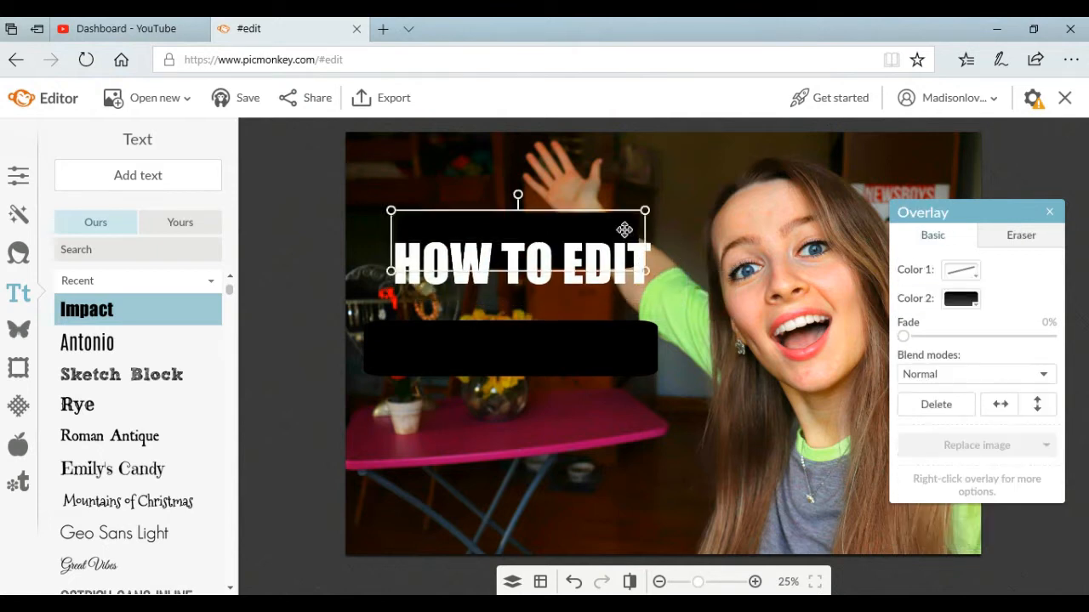
drag(648, 273, 661, 284)
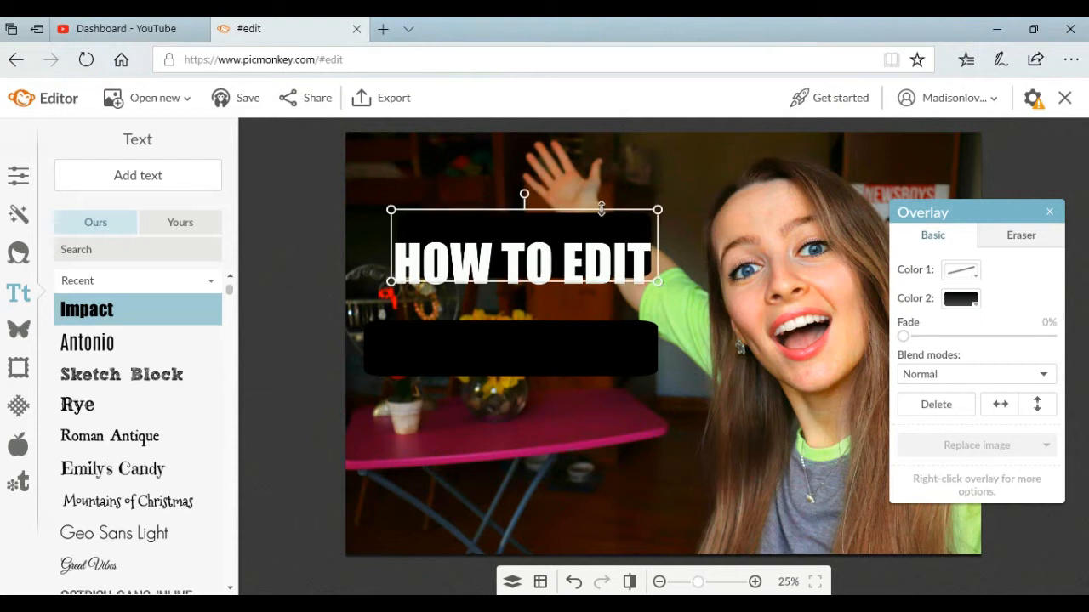
mouse_move(591, 231)
mouse_down()
mouse_move(593, 250)
mouse_move(585, 246)
mouse_up()
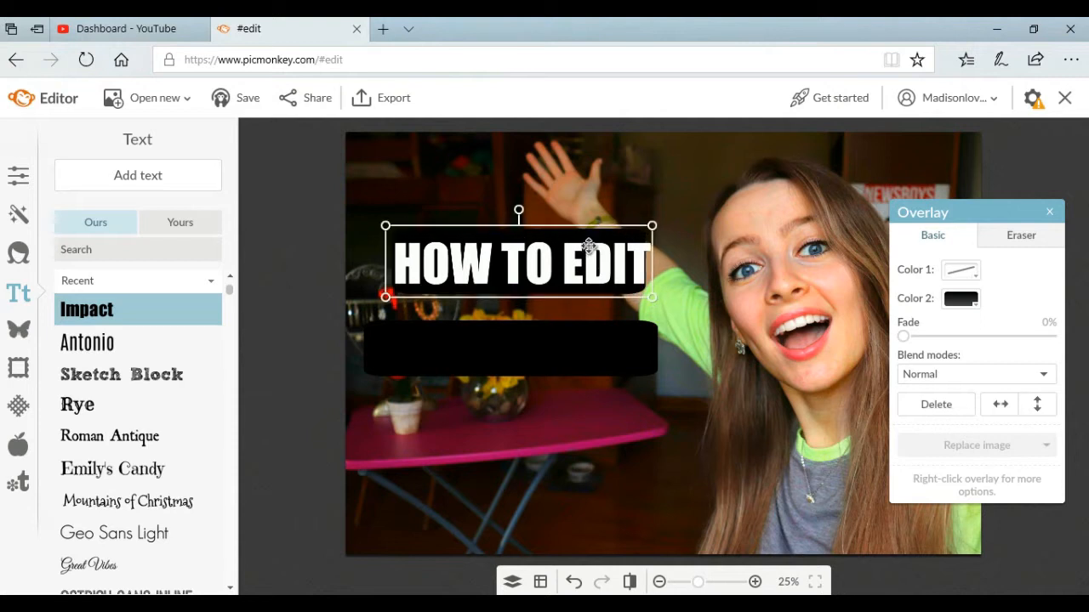
drag(649, 298, 655, 296)
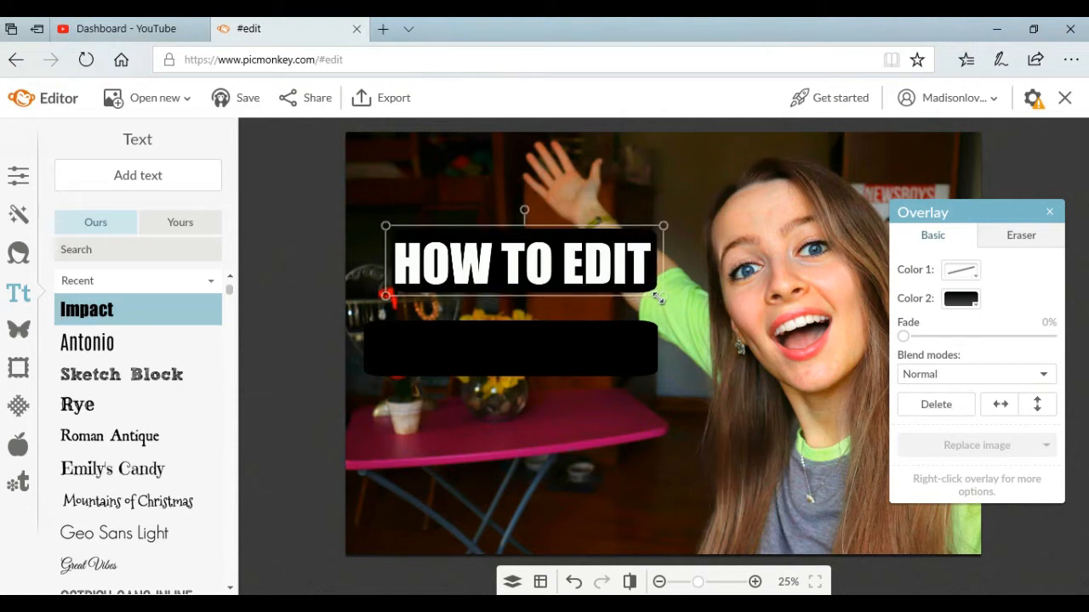
click(731, 386)
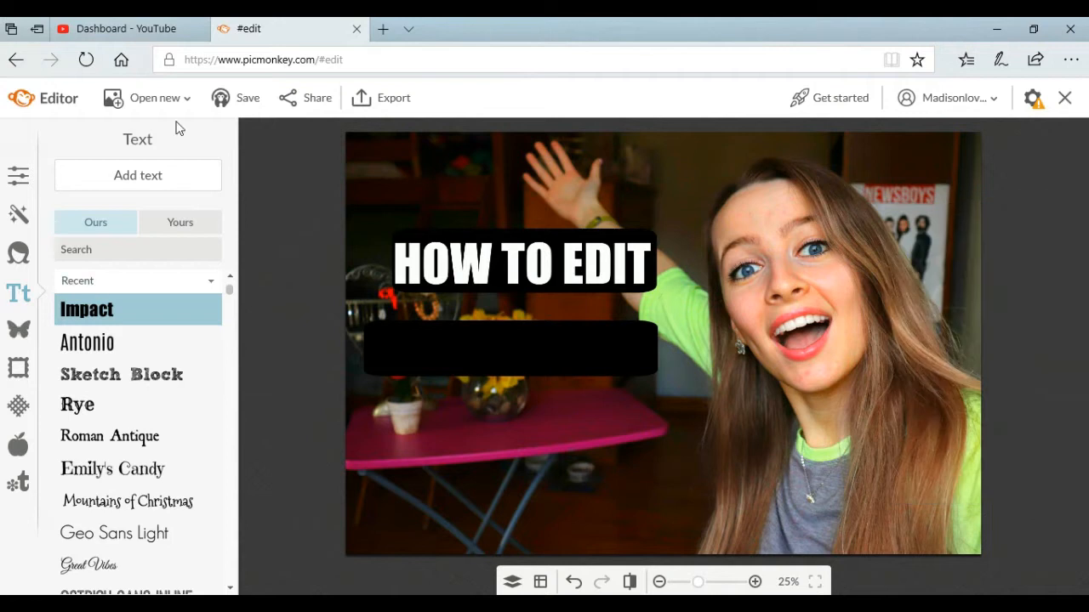
Add a second text box in Impact reading "YOUTUBE THUMNAILS".
click(177, 174)
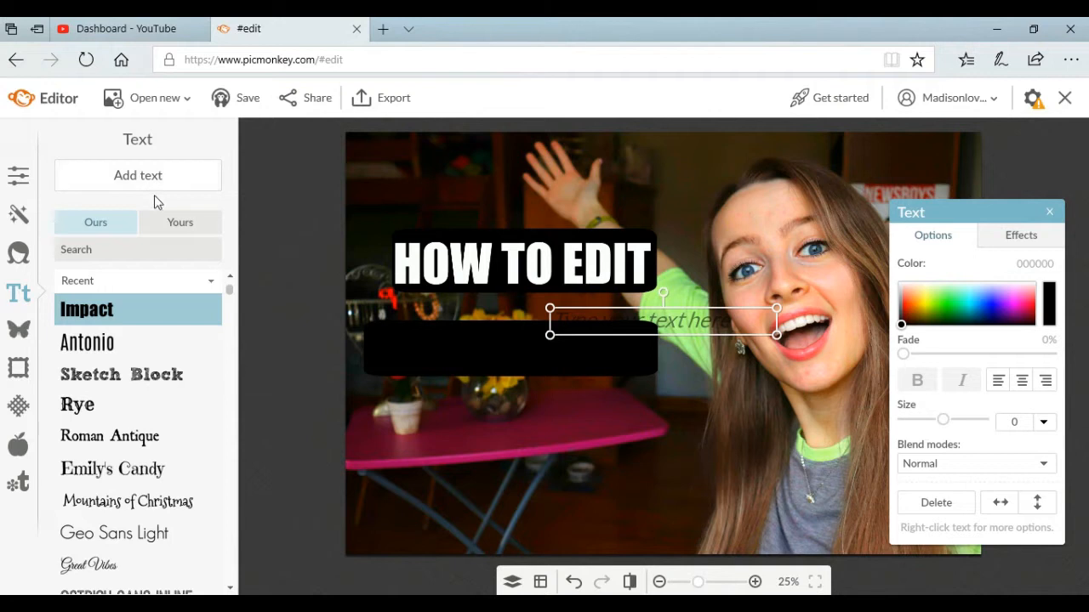
click(644, 325)
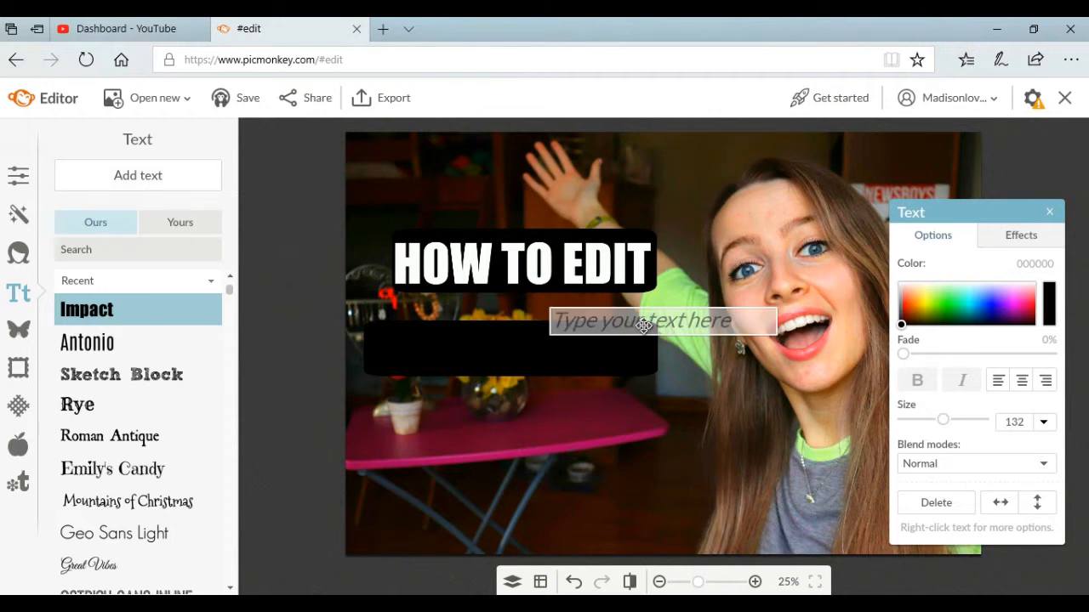
text(YO)
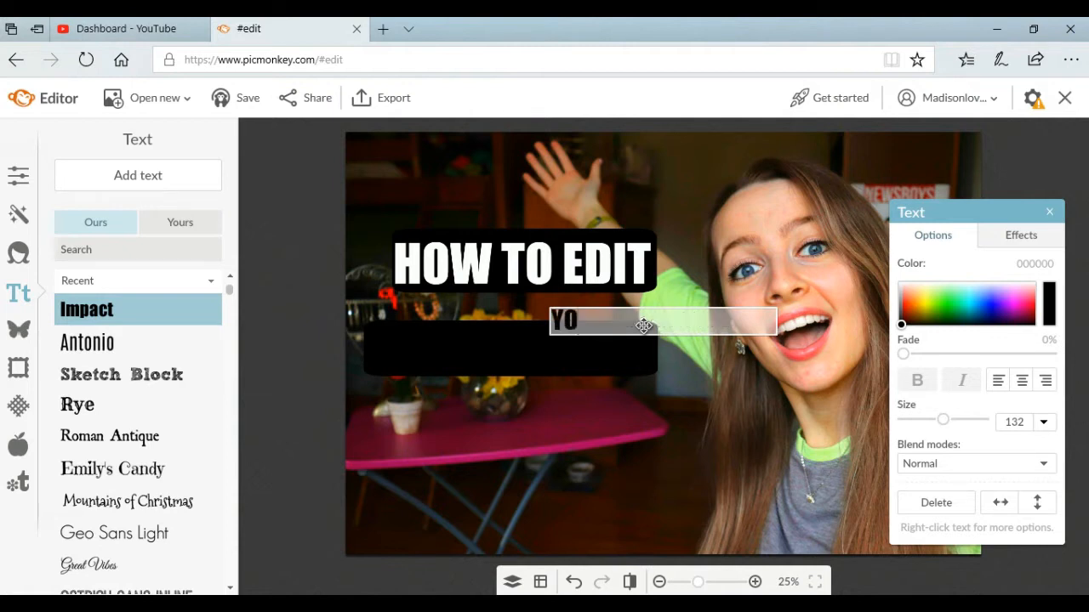
text(UTUBE THUM)
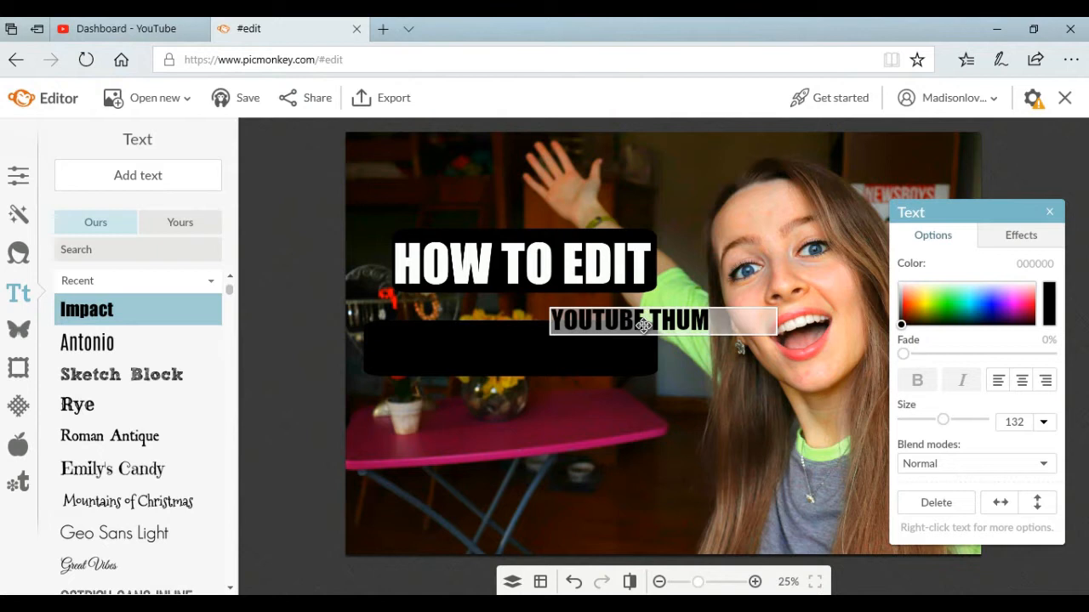
text(NAIS)
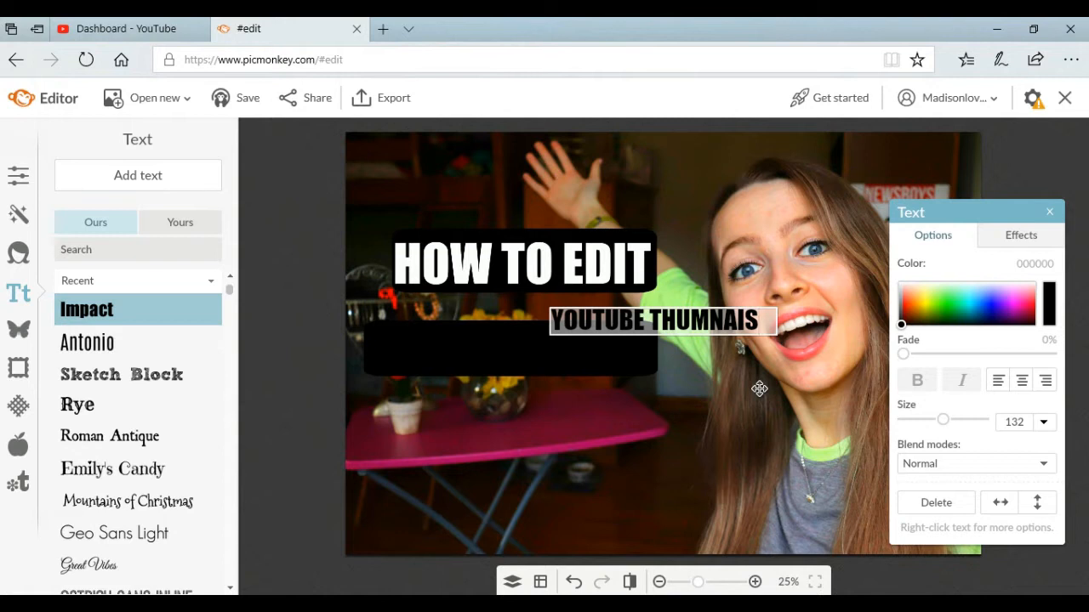
click(735, 317)
text(I)
key(BackSpace)
text(L)
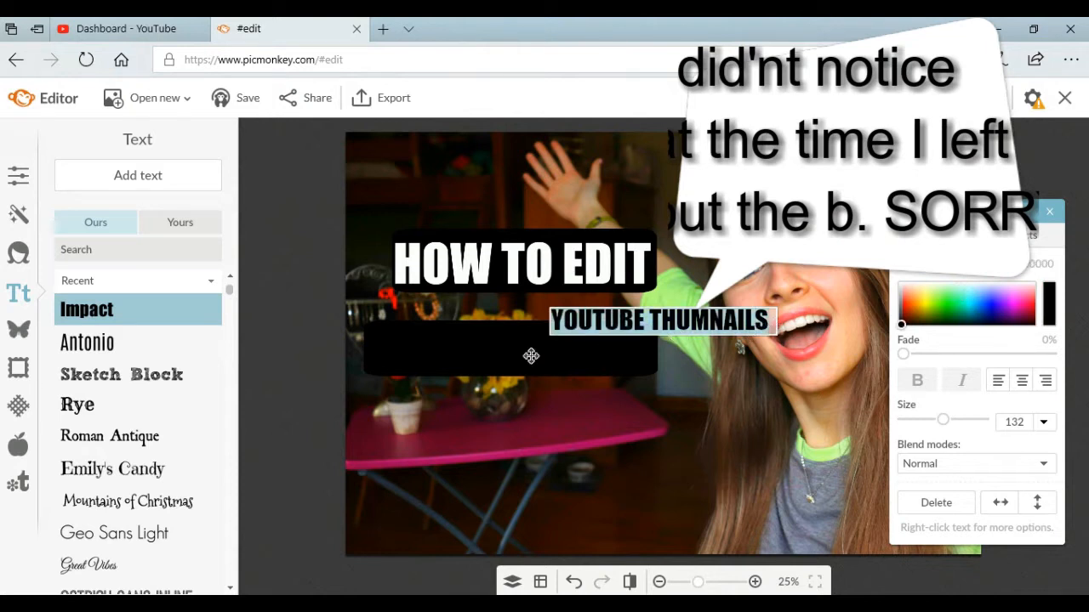
Color the "YOUTUBE THUMNAILS" text near-white (fcfffe).
drag(970, 296, 963, 281)
click(768, 291)
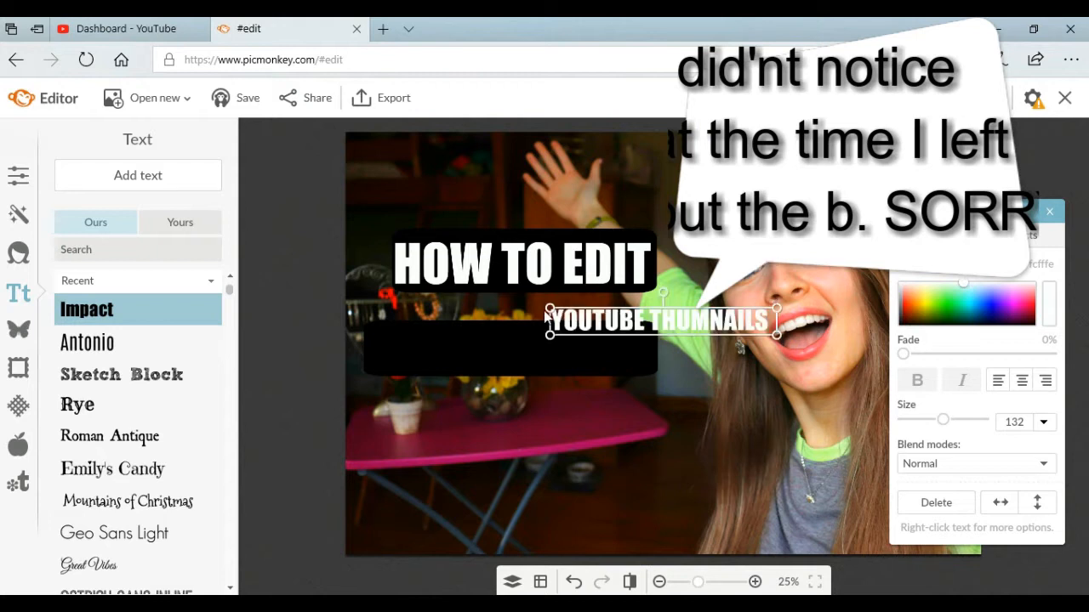
double_click(551, 315)
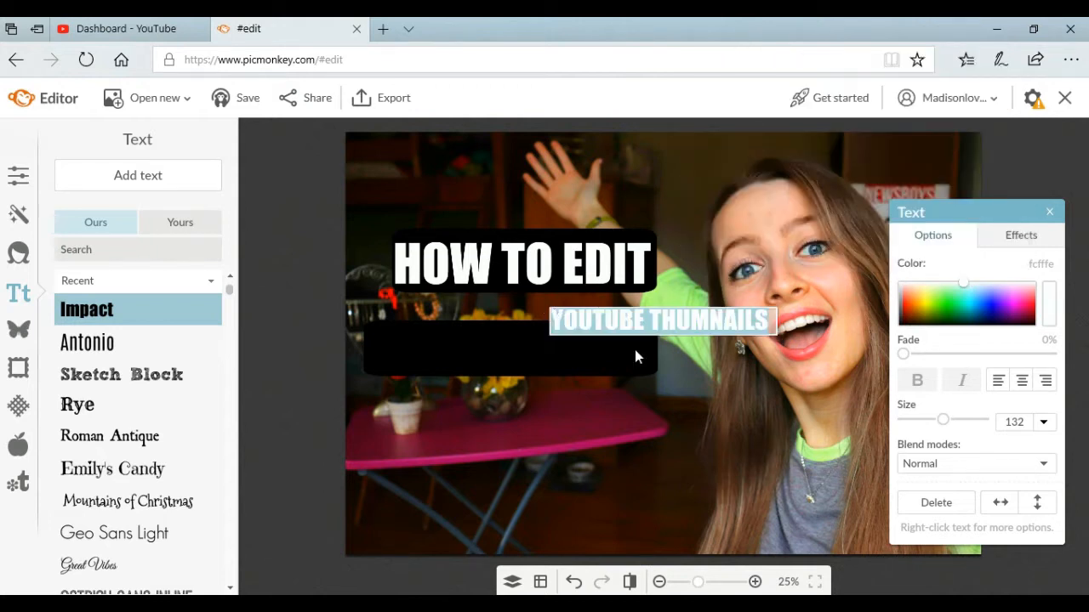
click(589, 338)
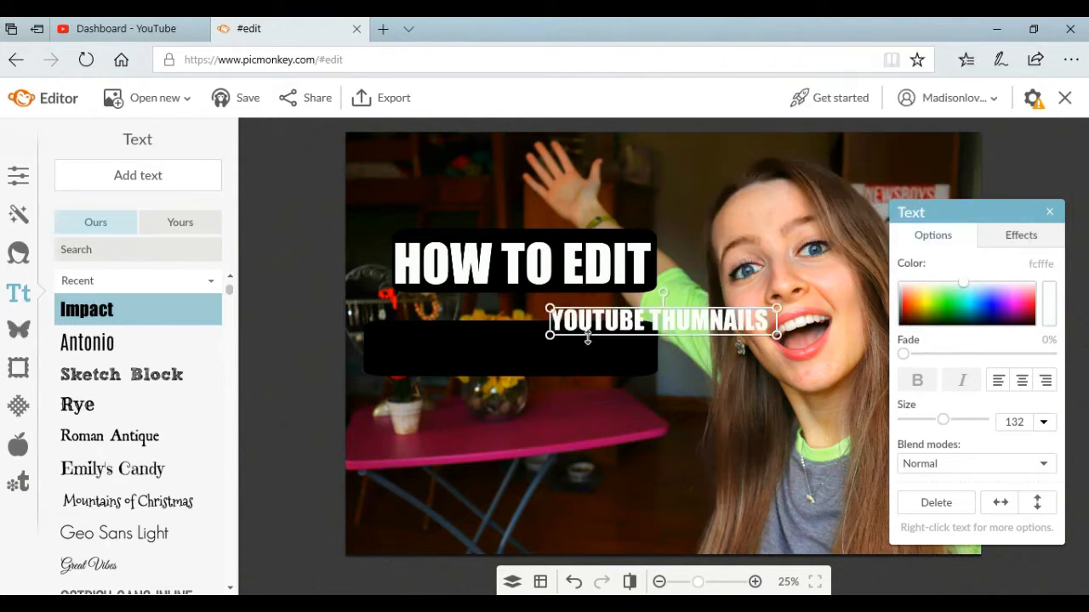
Enlarge the "YOUTUBE THUMNAILS" text to size 303, wrap it onto two lines and place it below "HOW TO EDIT".
mouse_move(587, 336)
mouse_down()
mouse_move(577, 370)
mouse_move(582, 346)
mouse_move(568, 345)
mouse_move(578, 340)
mouse_up()
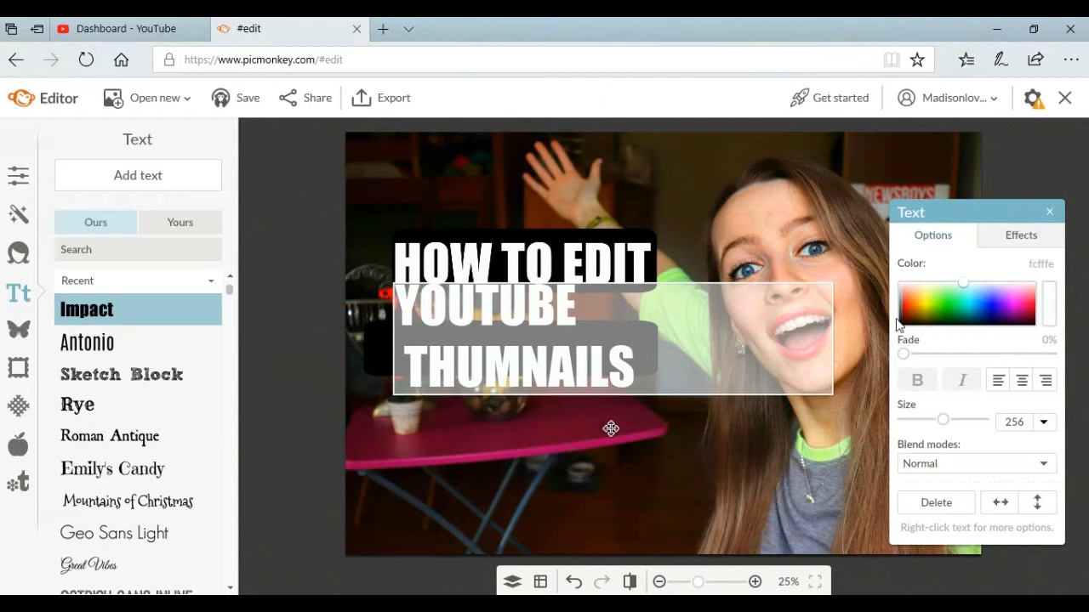
drag(831, 338, 657, 340)
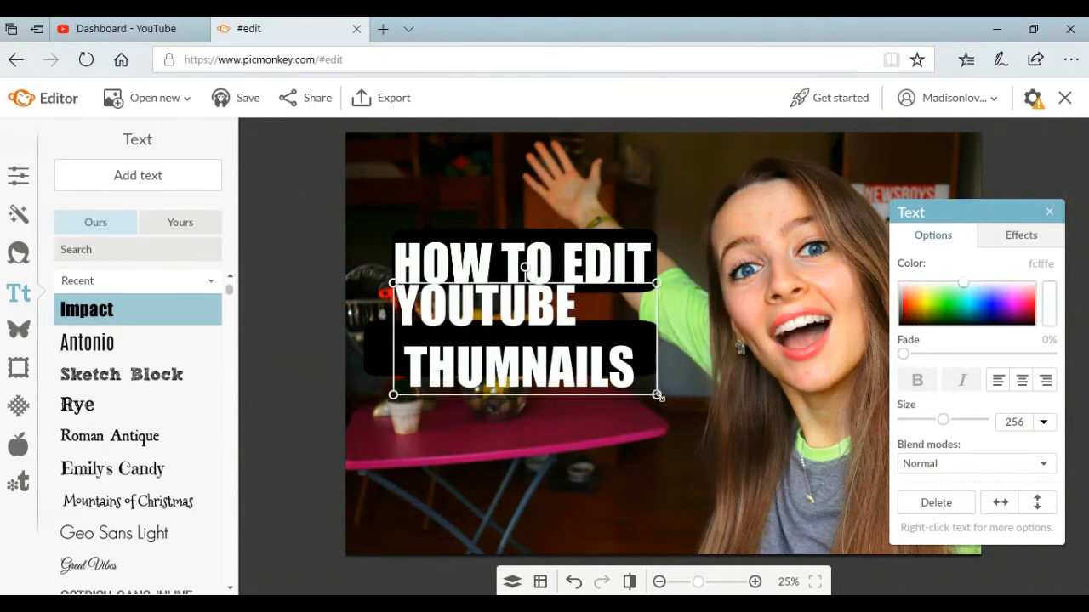
drag(659, 396, 704, 420)
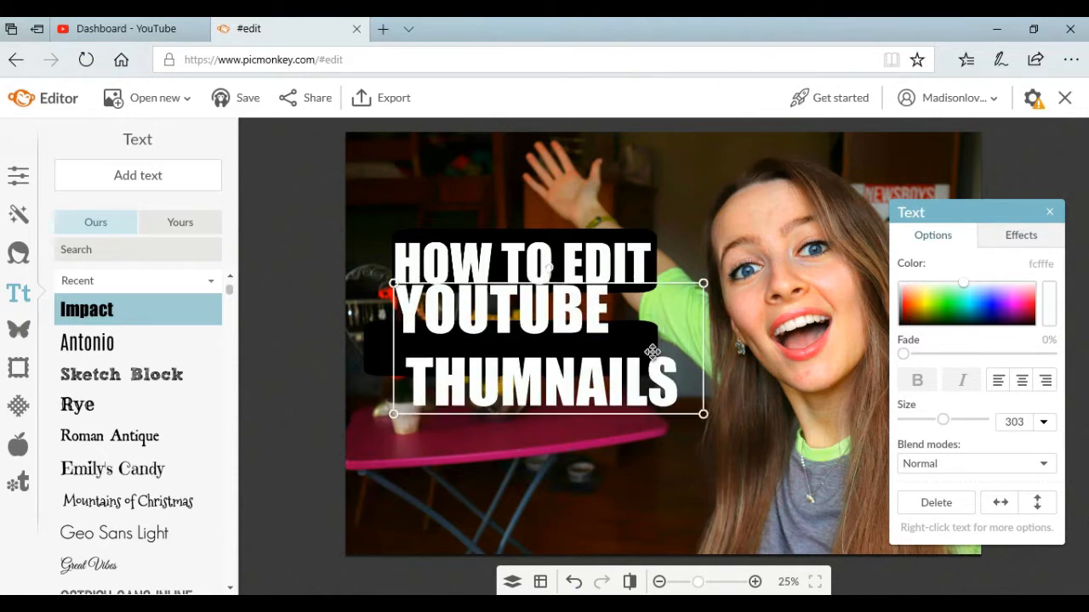
drag(651, 352, 656, 373)
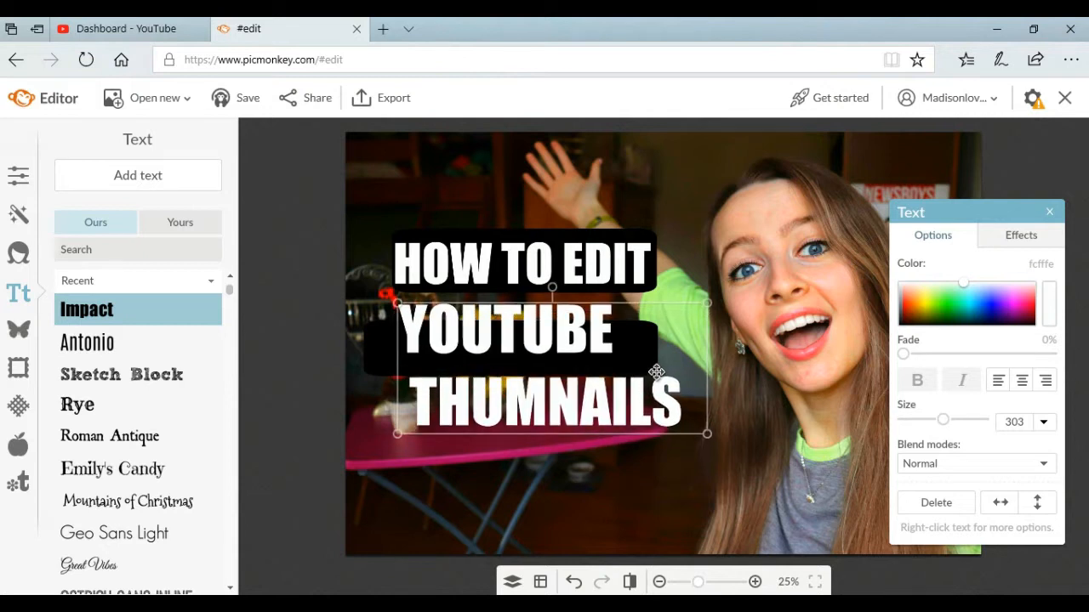
click(797, 344)
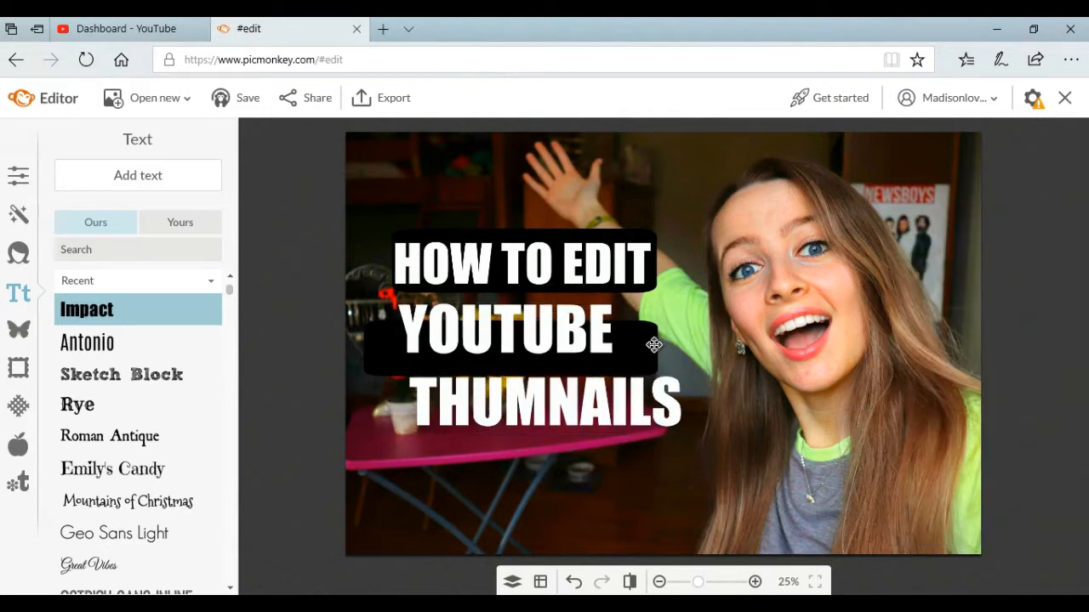
Move the two-line text aside, widen the lower black bar toward the woman's face, and return the text over the bar.
click(654, 345)
drag(654, 345, 640, 407)
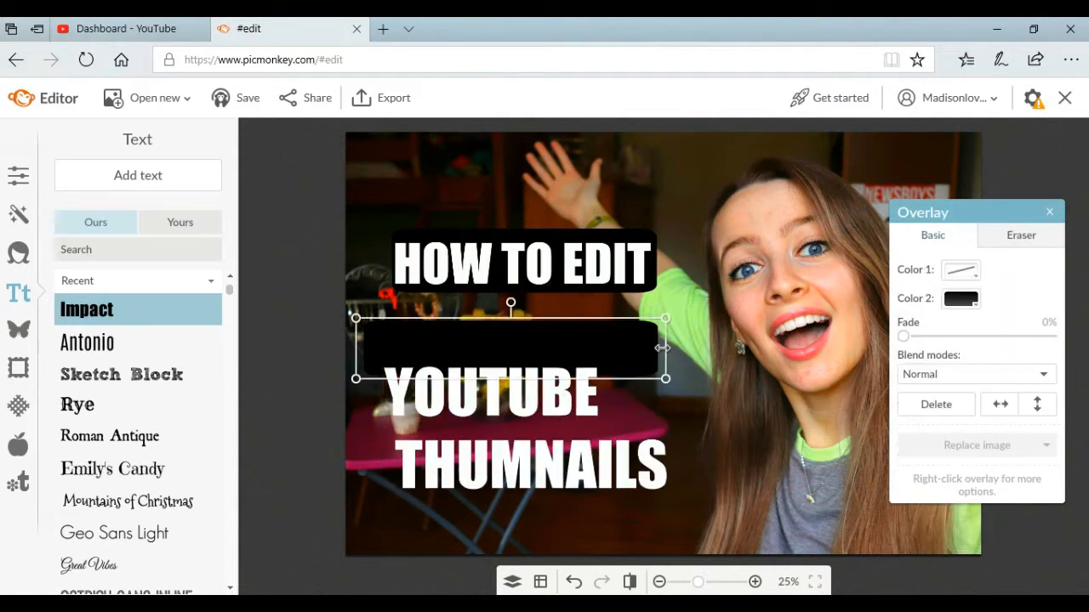
drag(666, 349, 837, 349)
click(621, 432)
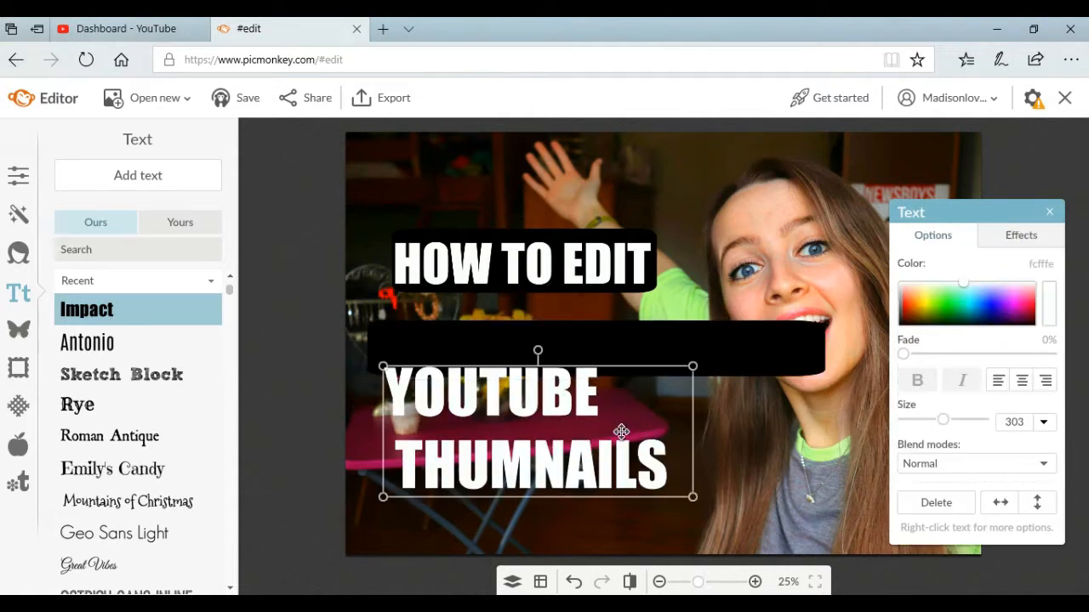
drag(621, 432, 635, 368)
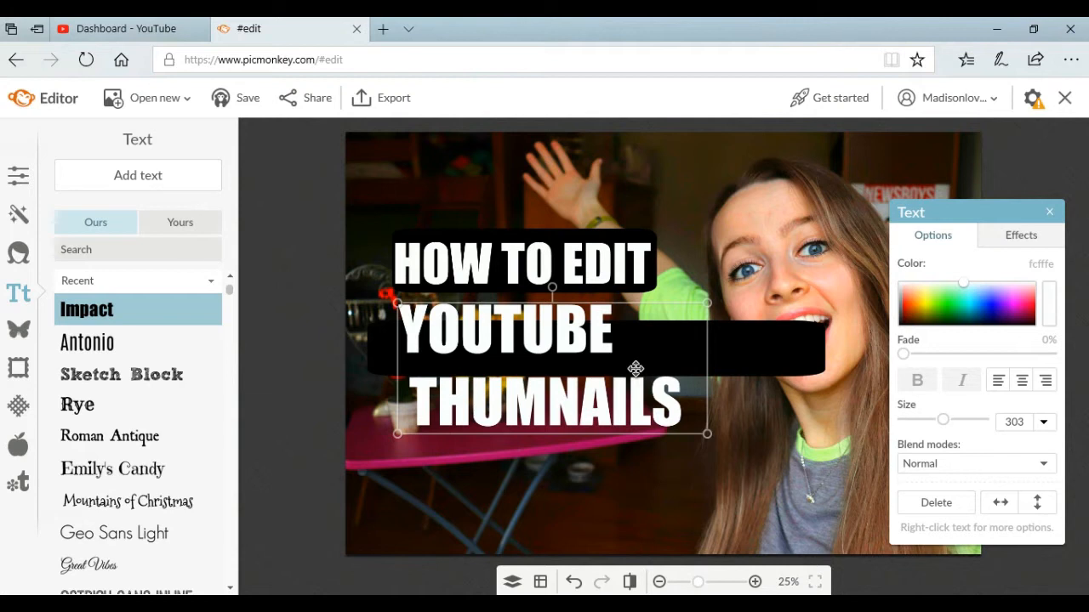
Remove the leading space before "THUMNAILS", and move and narrow the lower black bar so that it frames "YOUTUBE".
double_click(418, 398)
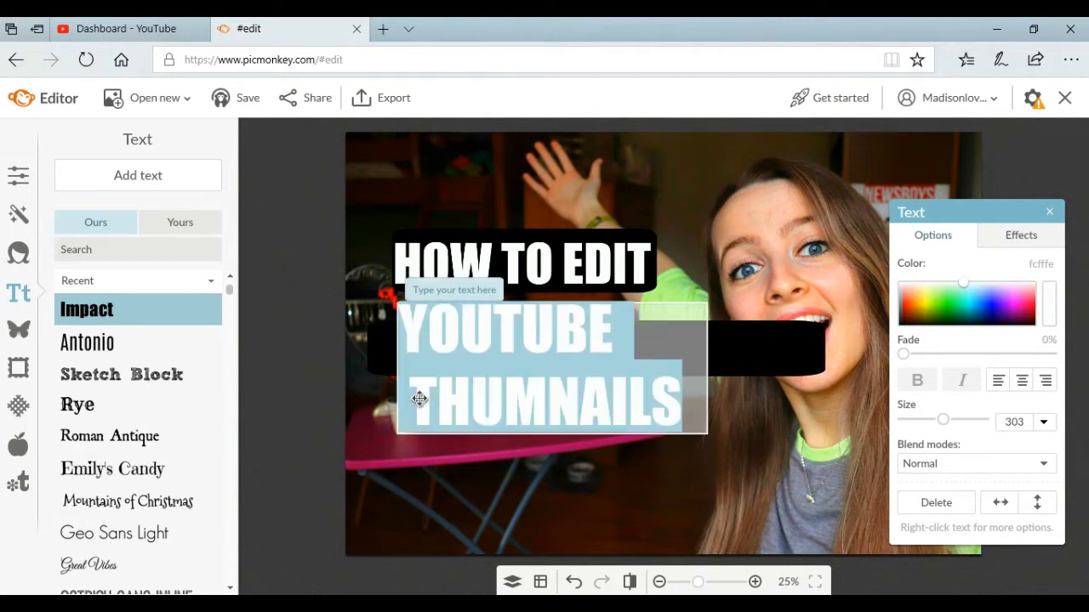
key(BackSpace)
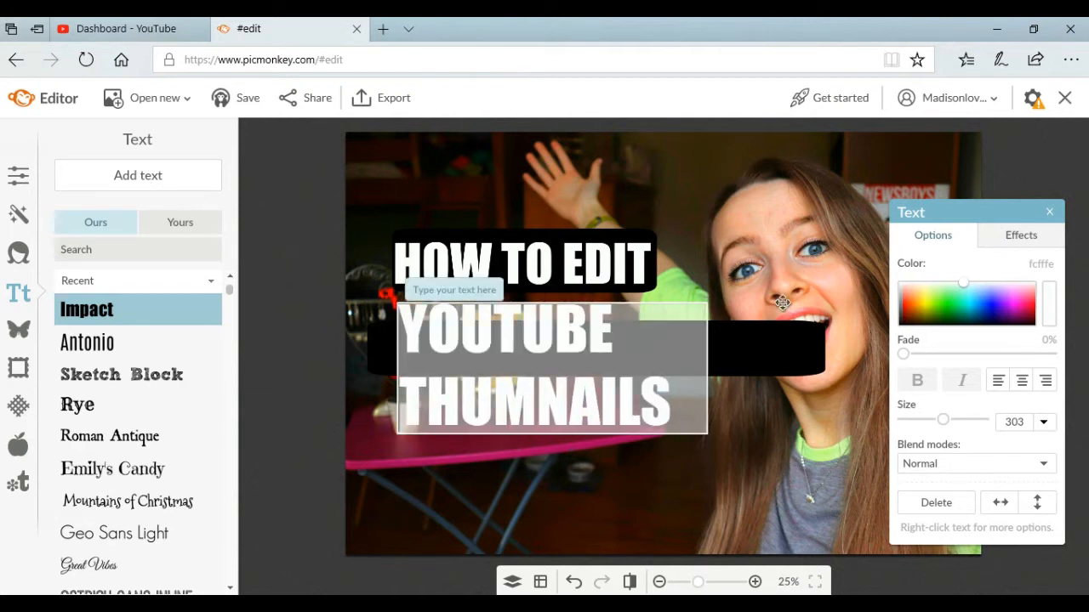
drag(775, 335, 775, 316)
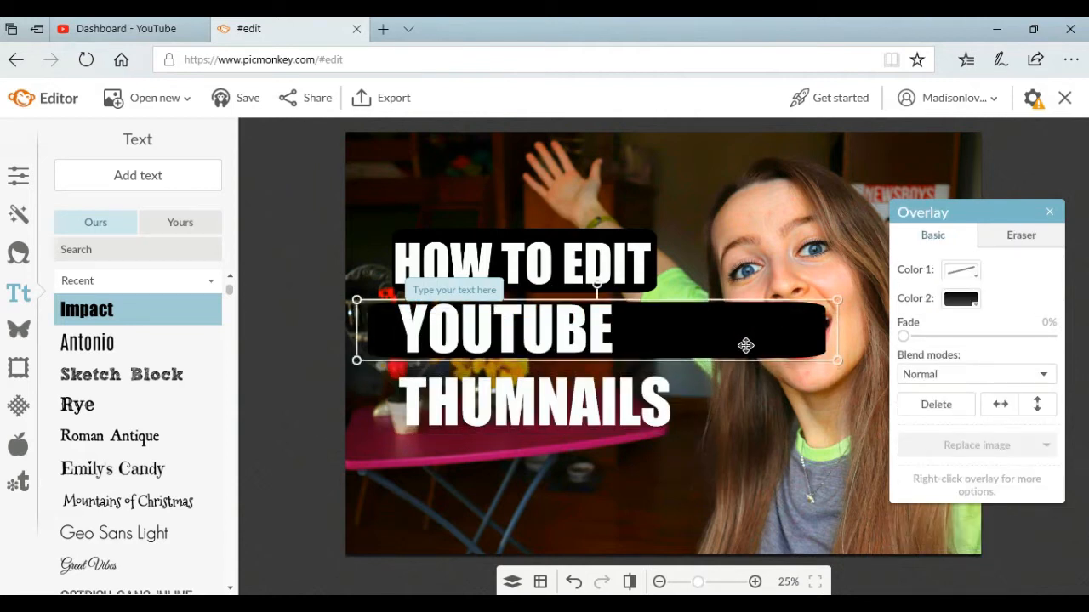
drag(732, 361, 755, 343)
drag(861, 330, 626, 339)
click(287, 282)
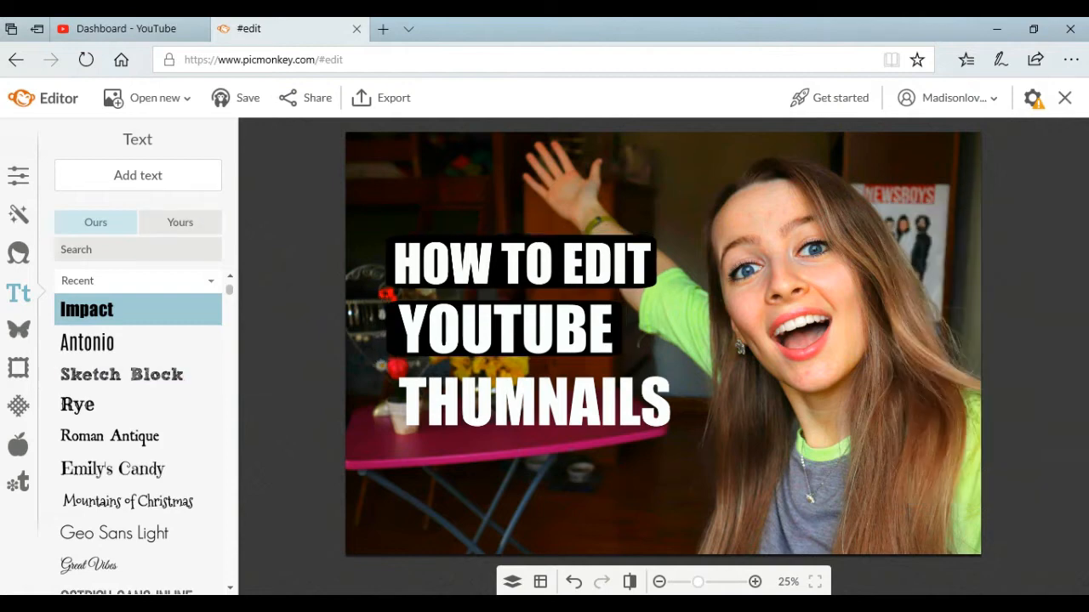
Add a third black rounded-rectangle overlay from the Geometric shapes and send it to the back, behind the text.
click(19, 329)
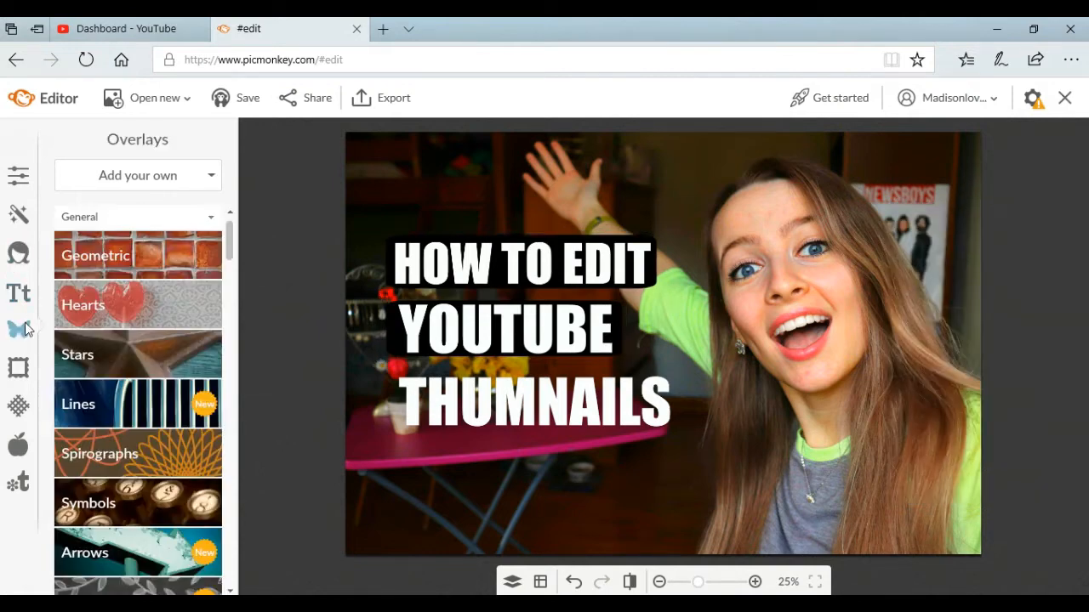
click(164, 255)
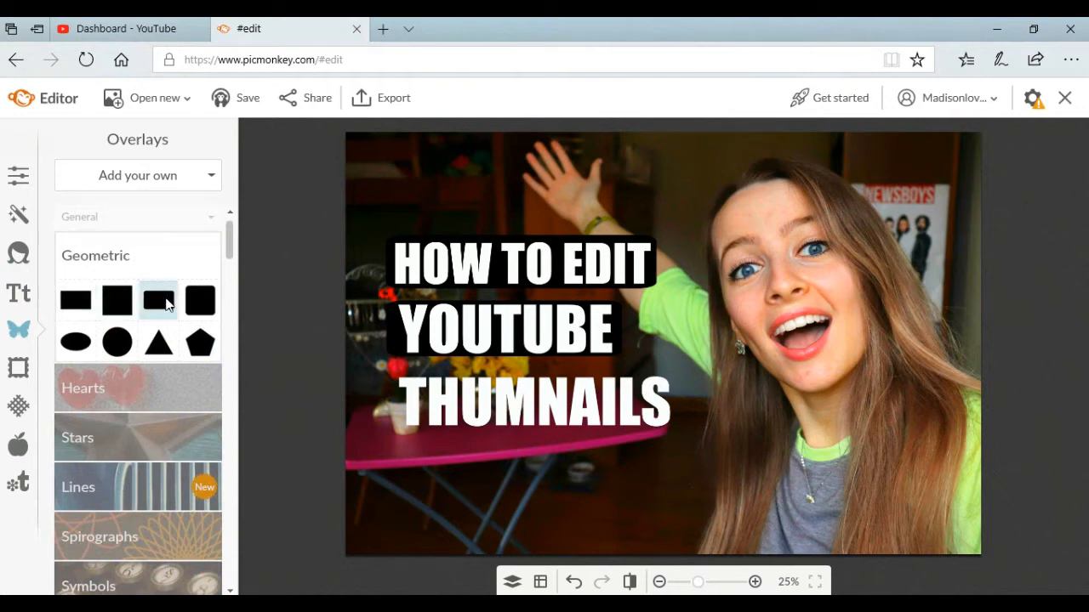
click(168, 304)
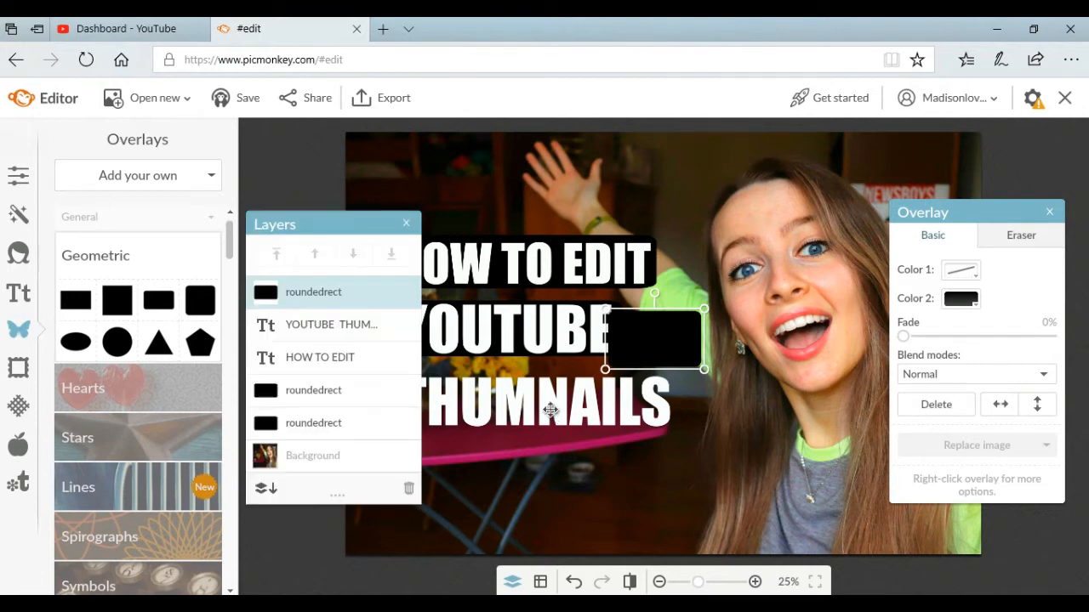
click(551, 413)
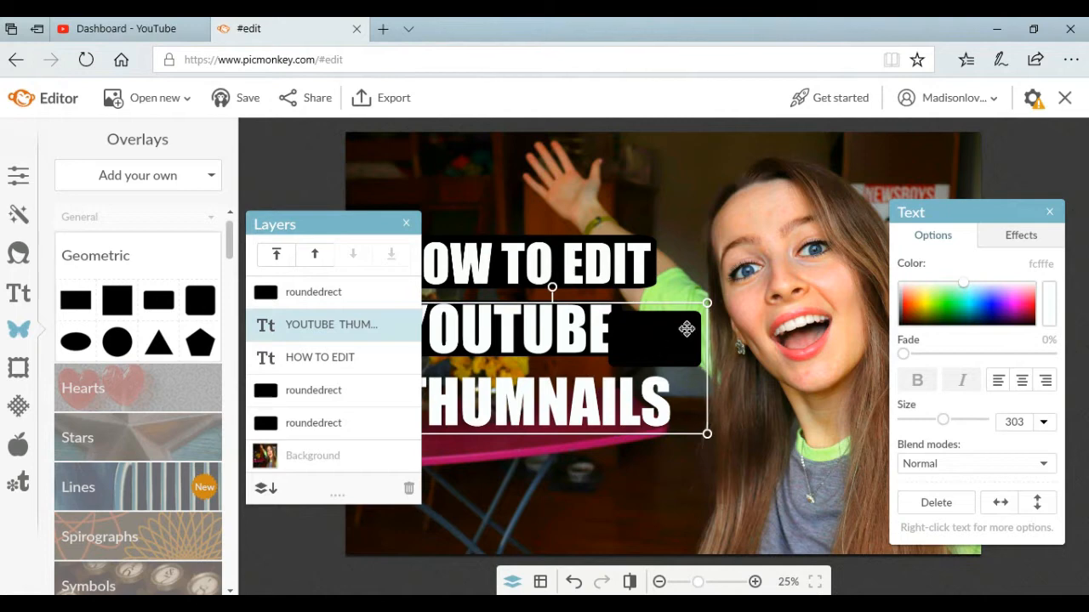
click(771, 355)
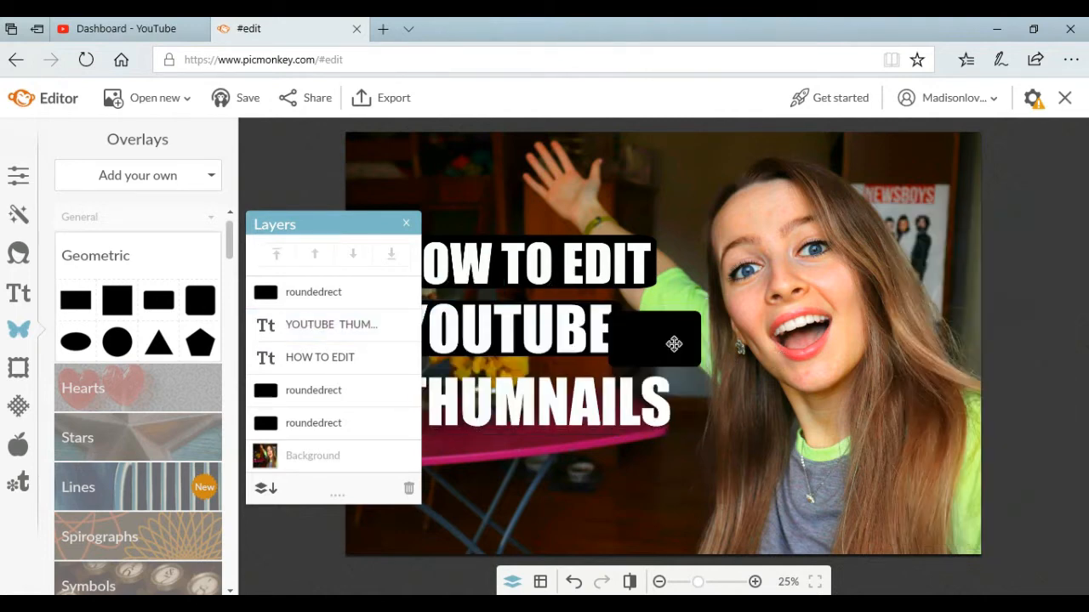
click(669, 343)
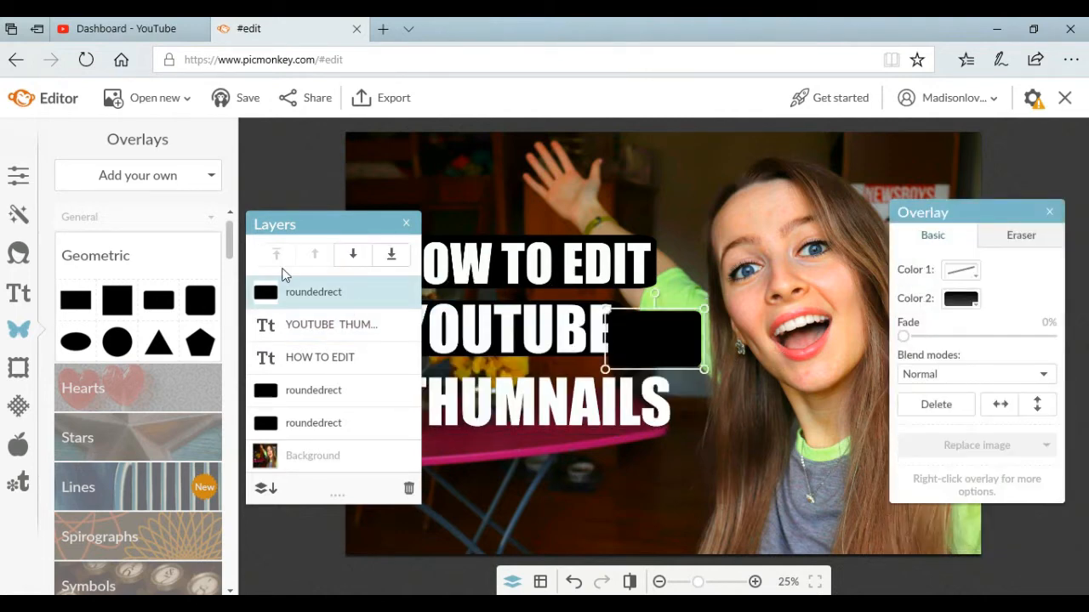
click(391, 253)
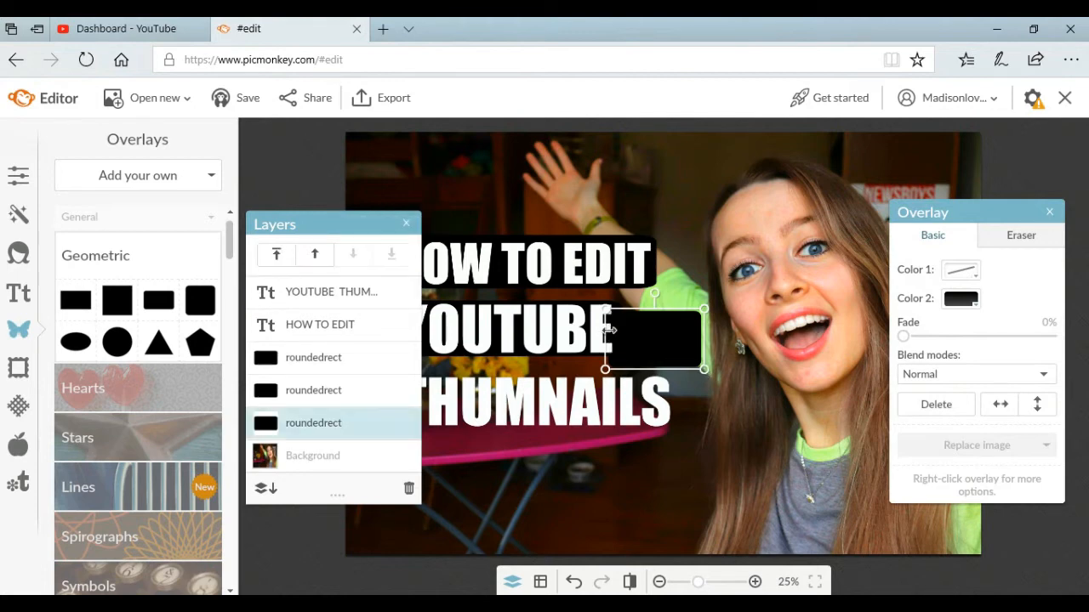
Stretch the new black bar, move it behind "THUMNAILS" and trim its width and height to fit the word.
drag(604, 371, 353, 417)
click(404, 225)
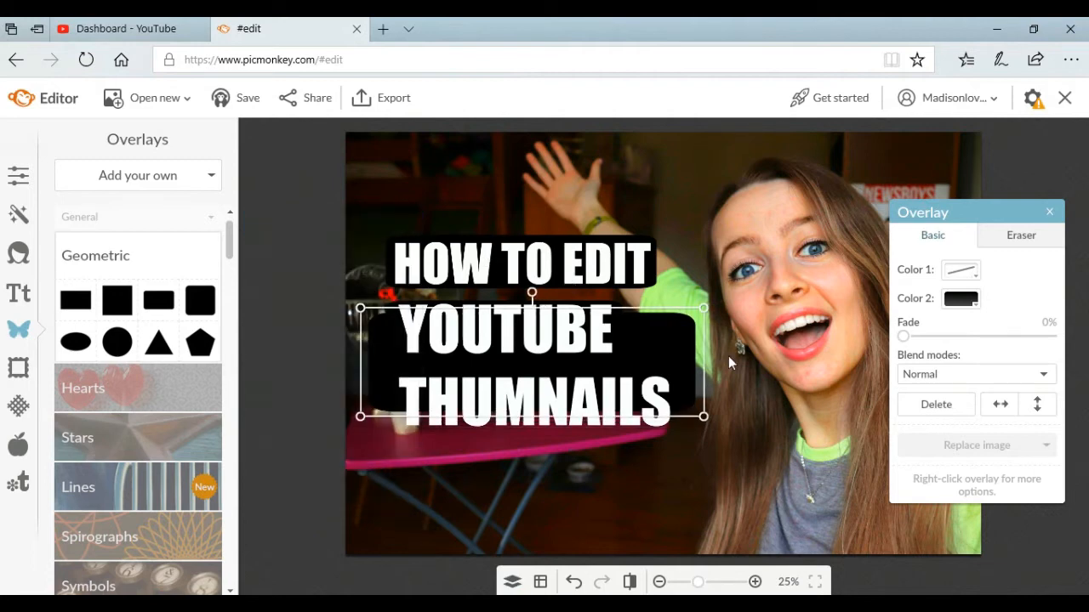
drag(678, 345, 675, 394)
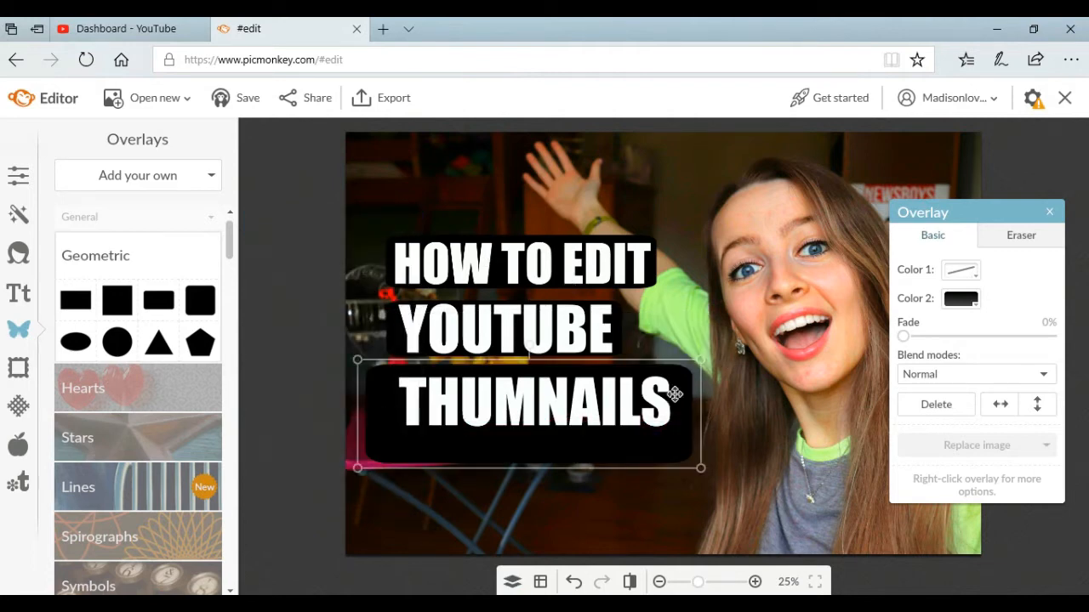
drag(700, 440, 680, 430)
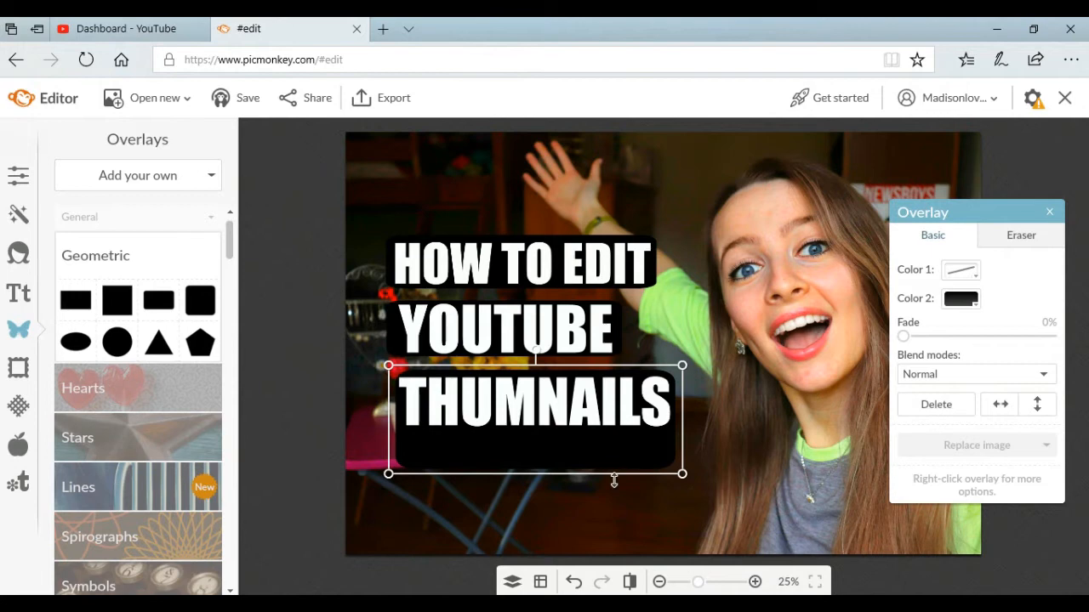
drag(614, 481, 612, 447)
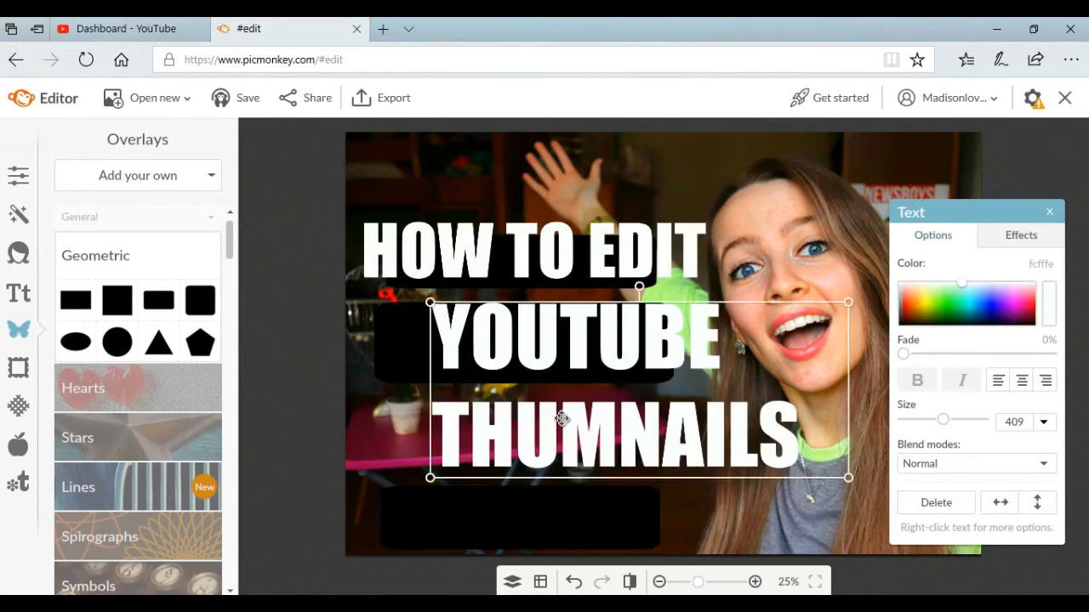
Correct "THUMNAILS" to "THUMBNAILS" and move the two-line text so that "YOUTUBE" sits on its black bar.
double_click(614, 439)
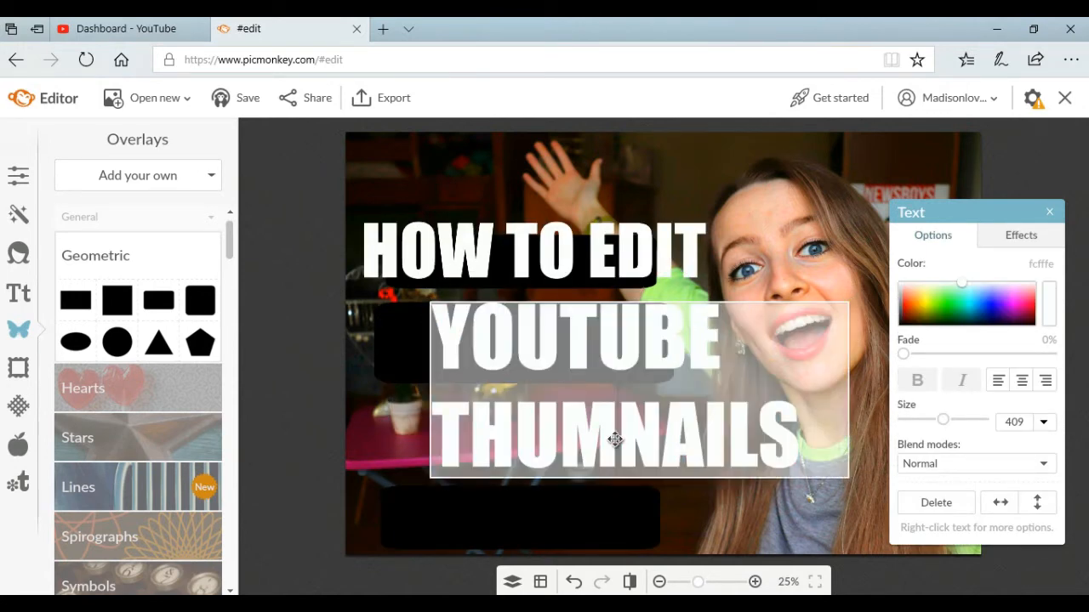
text(B)
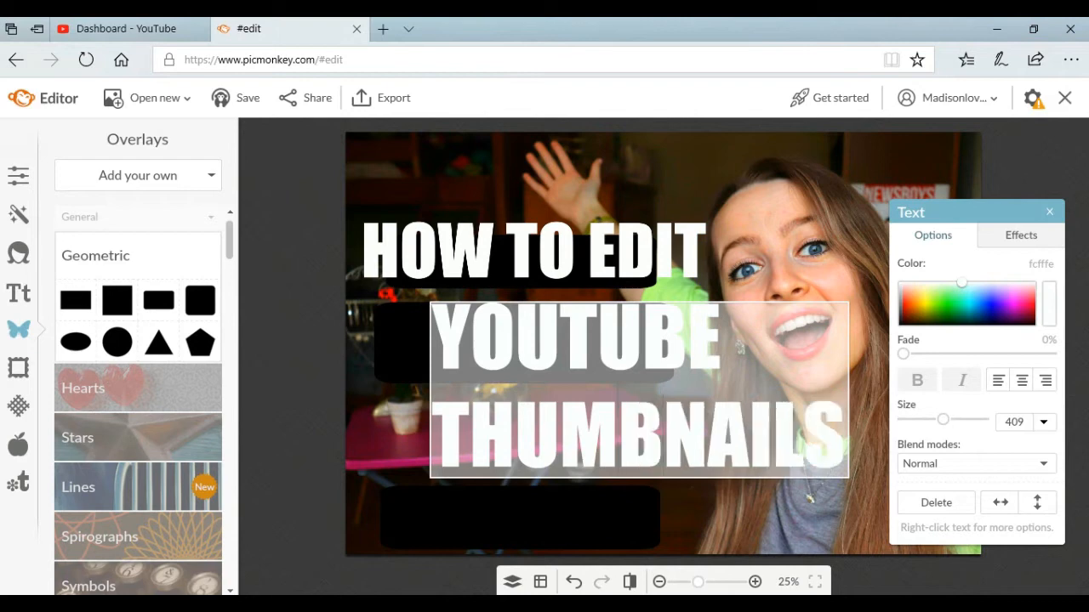
drag(686, 368, 619, 367)
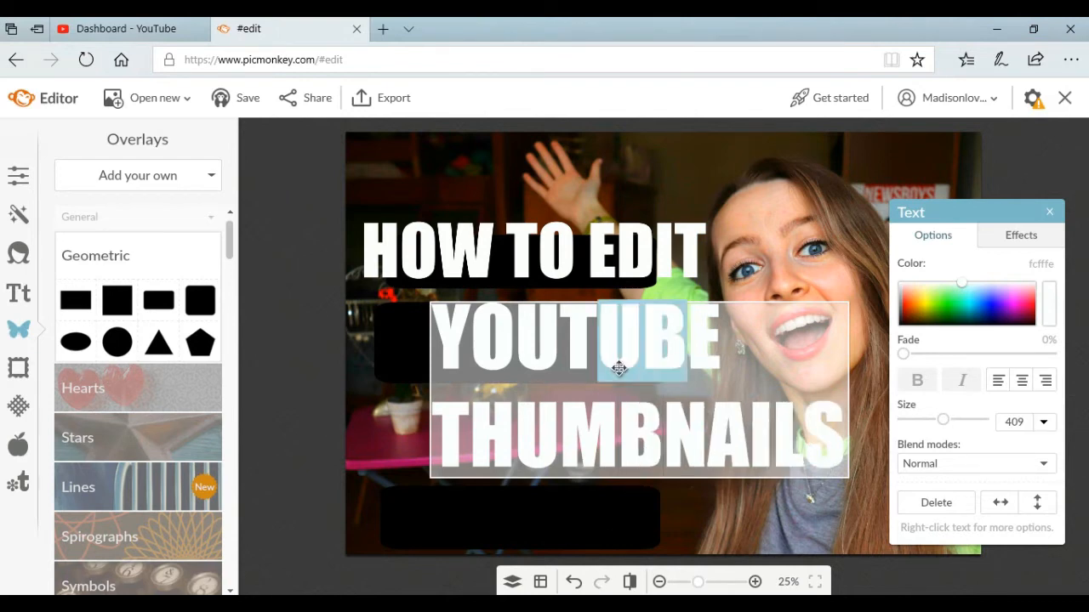
click(783, 324)
drag(779, 321, 726, 327)
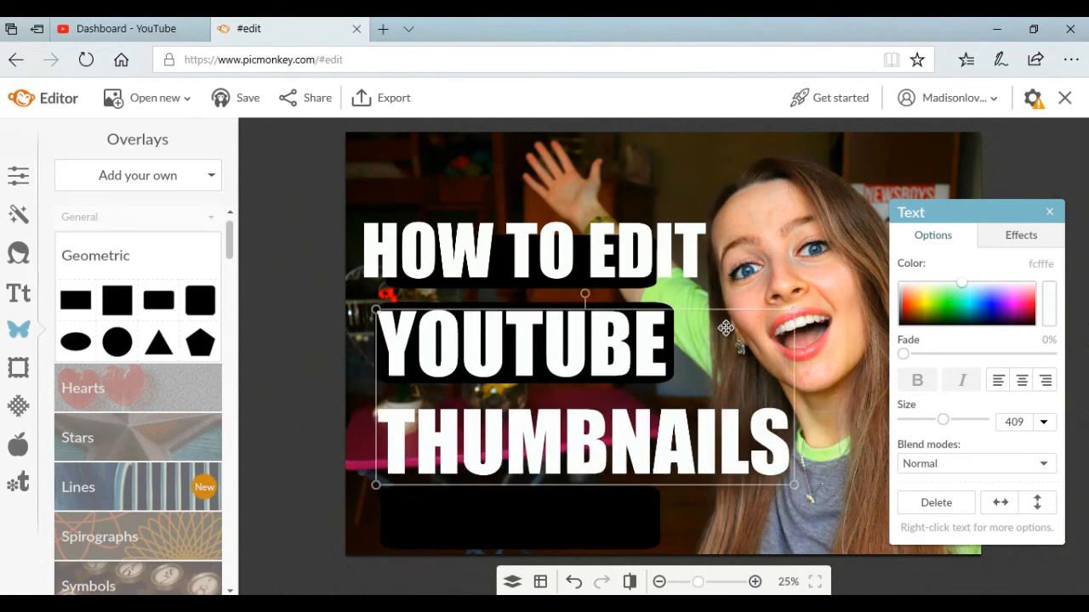
Widen the lowest black bar, move it up behind "THUMBNAILS" and increase its height to frame the word.
click(640, 512)
drag(668, 515, 796, 516)
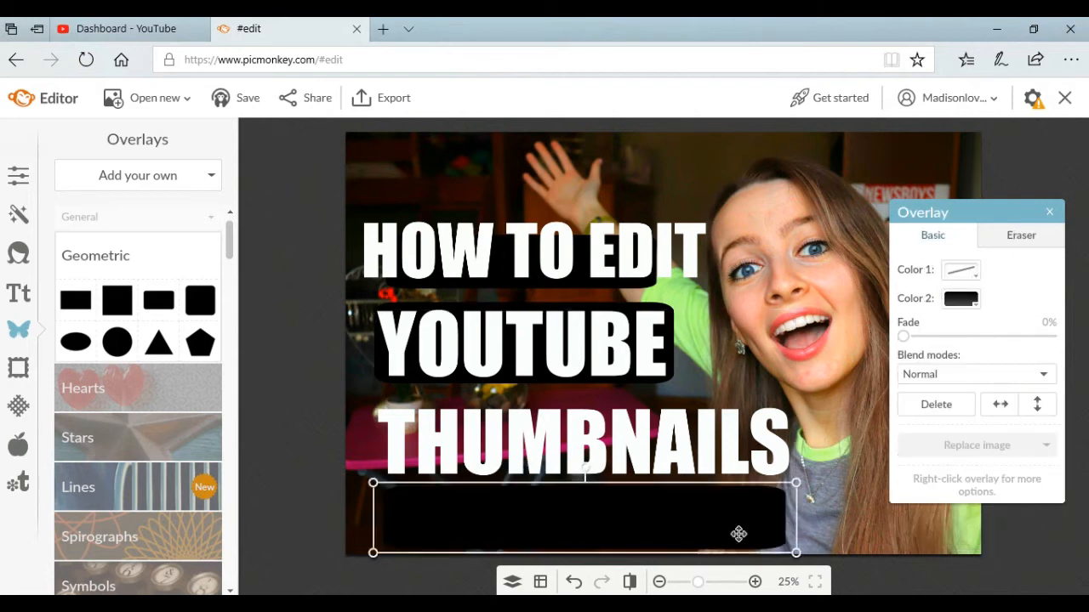
drag(740, 534, 733, 446)
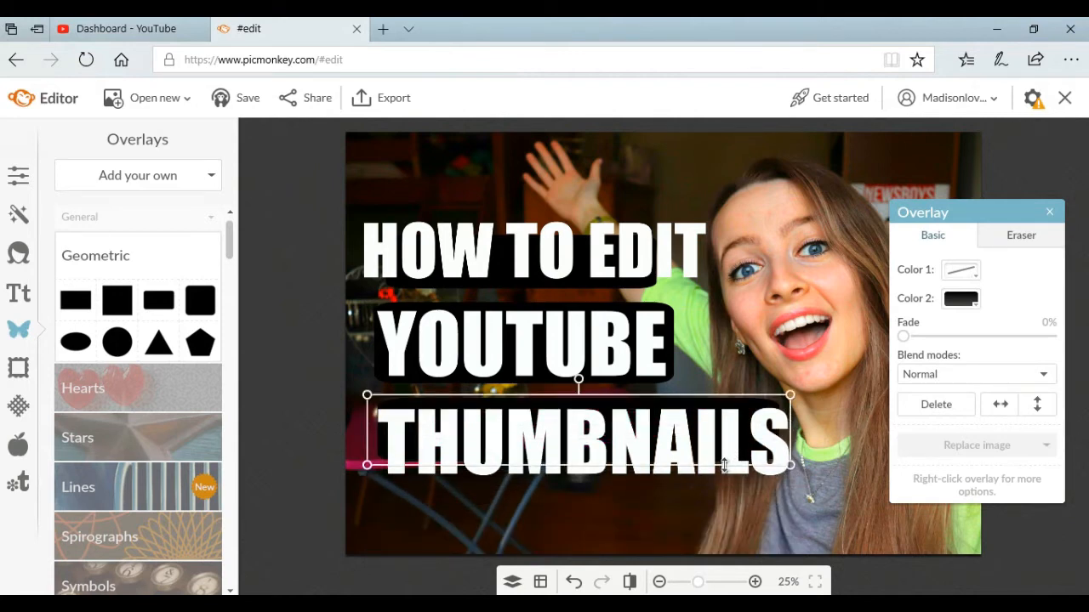
drag(724, 467, 723, 486)
Set the "HOW TO EDIT" text to size 343 and shift it slightly down and outward above "YOUTUBE".
click(451, 281)
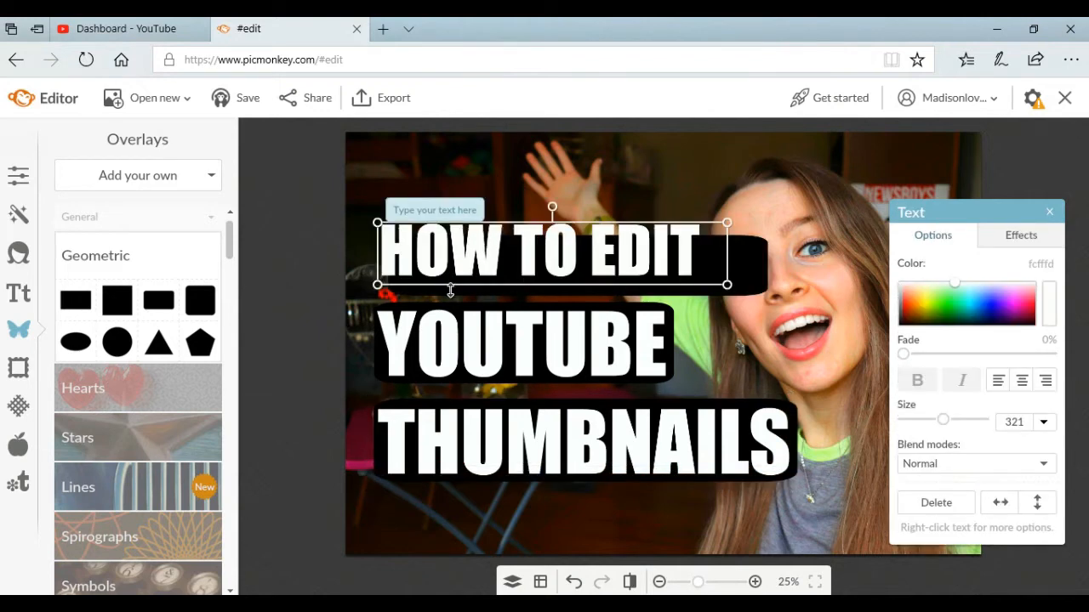
drag(450, 291, 452, 296)
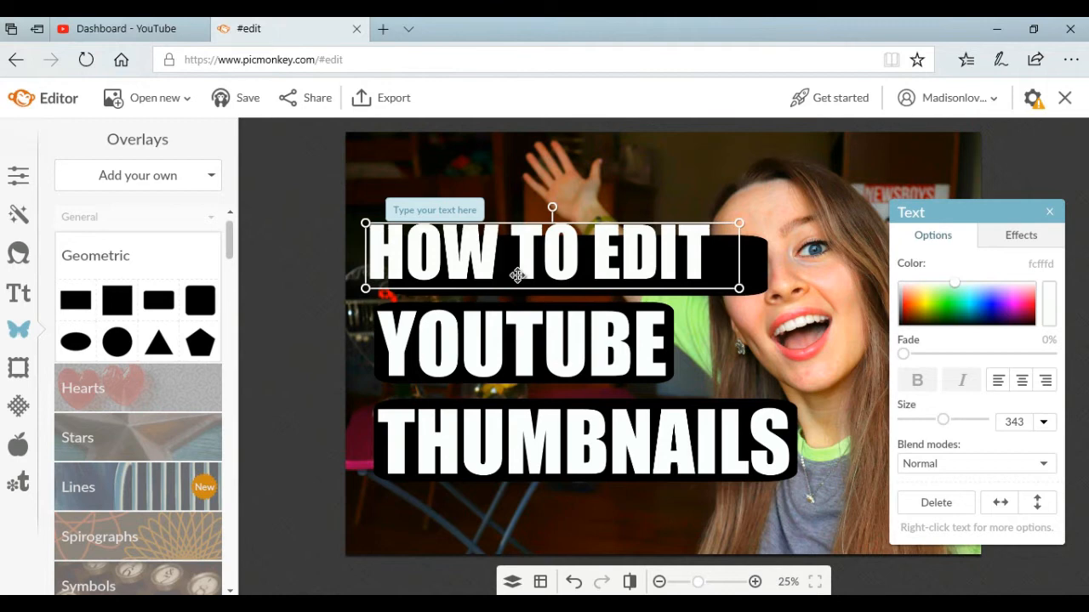
drag(517, 276, 512, 279)
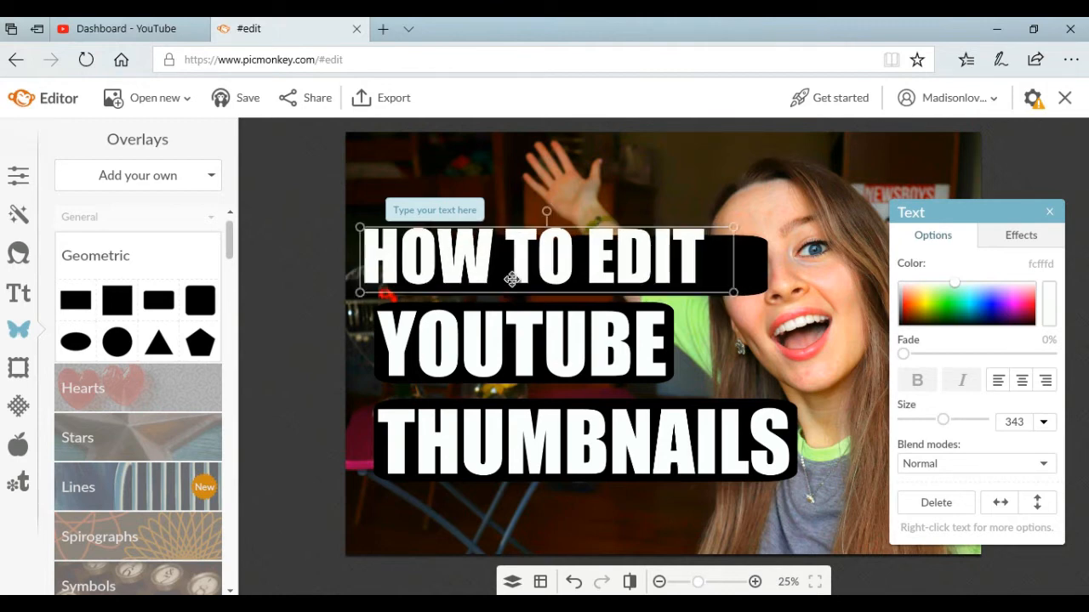
Move the uppermost black bar behind "HOW TO EDIT" and shorten it to frame the text.
click(744, 261)
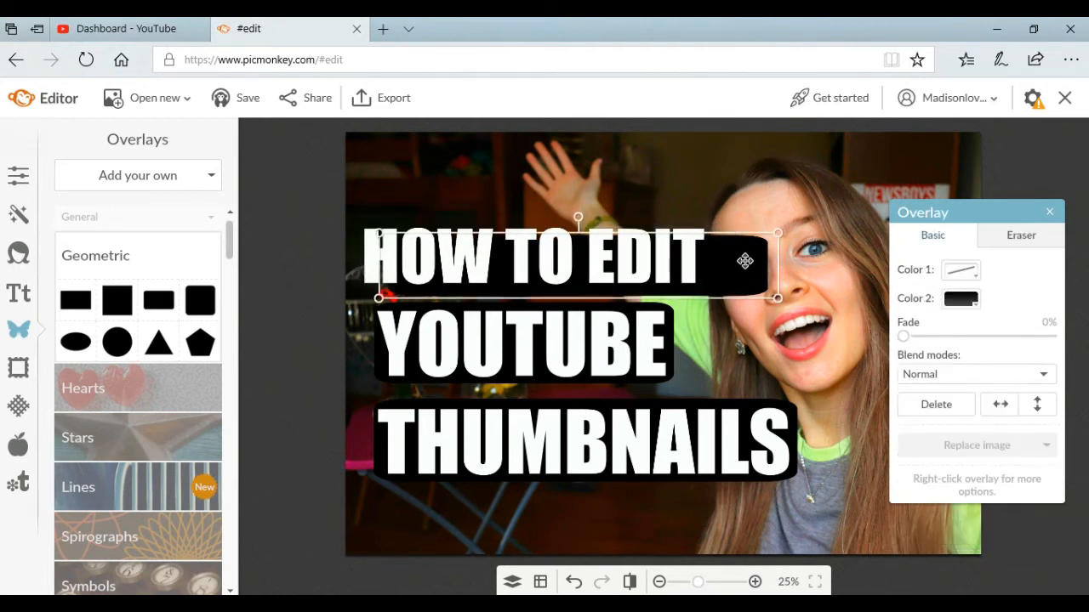
drag(744, 261, 698, 217)
drag(743, 253, 715, 252)
click(719, 157)
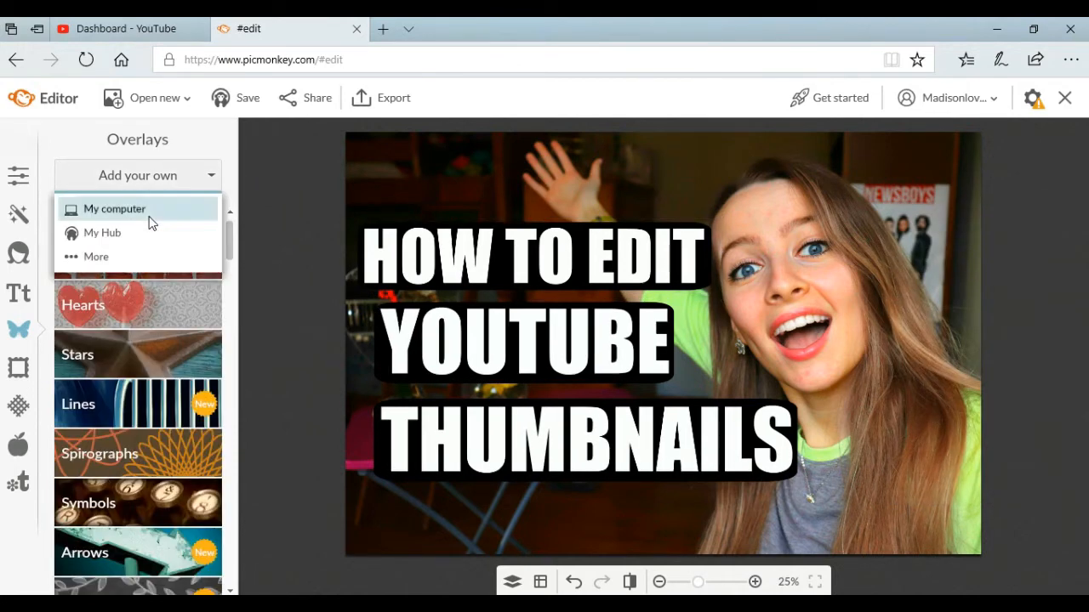
Add the red YouTube play-button image from the computer's "snap" pictures folder as a custom overlay.
click(149, 218)
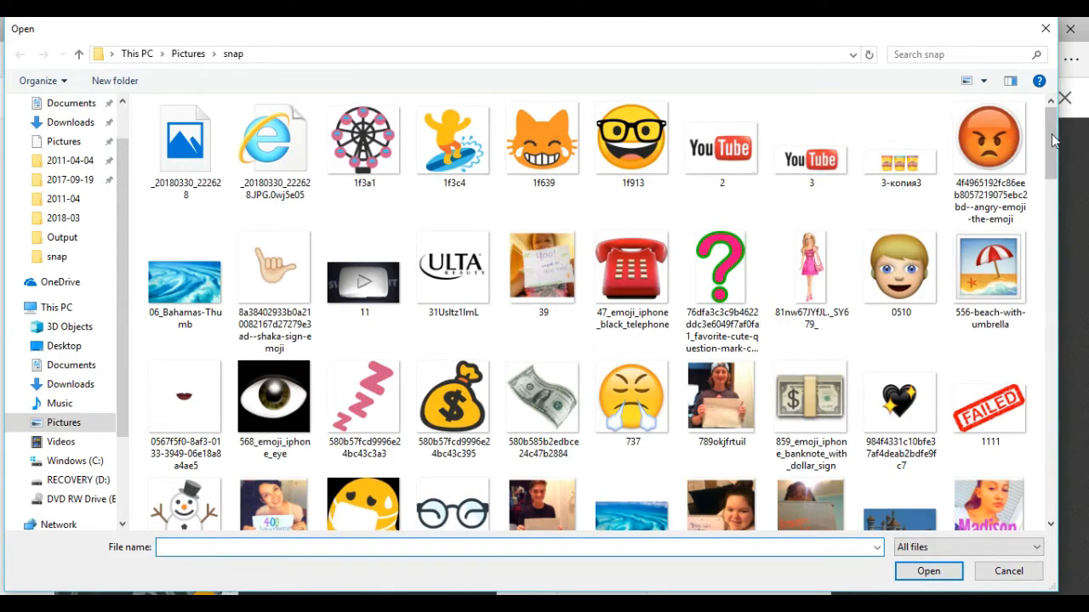
click(1052, 196)
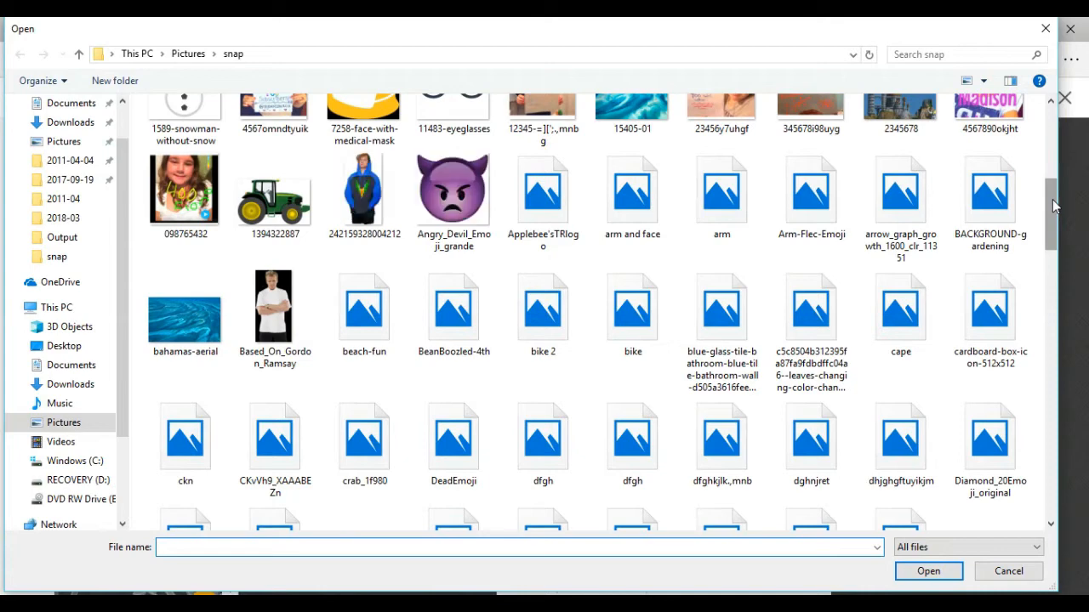
drag(1052, 206, 1041, 473)
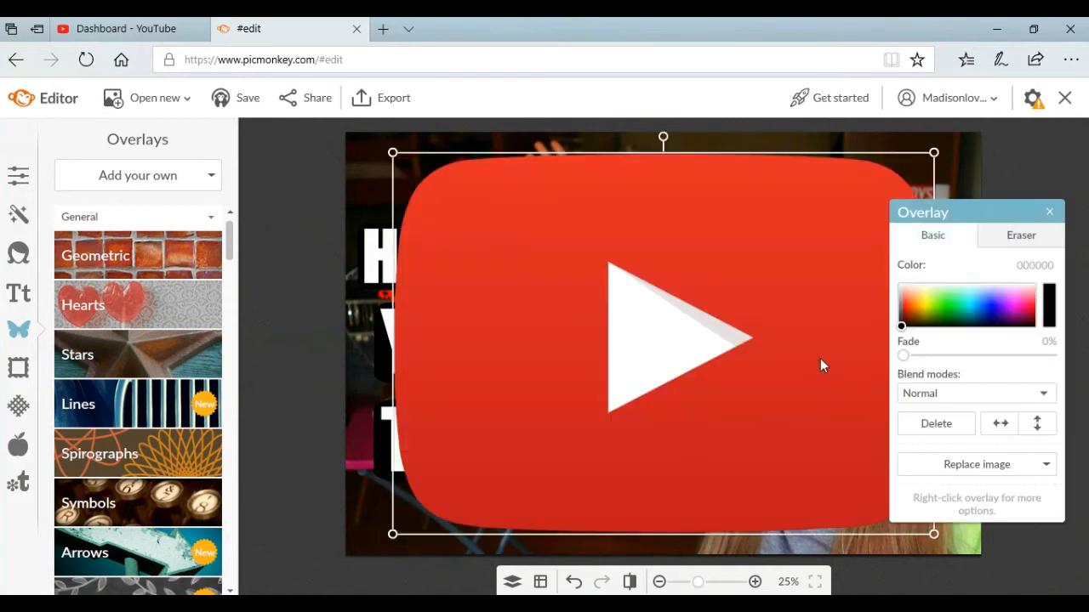
Shrink the play-button overlay to a small logo, move it to the photo's lower right beside "THUMBNAILS", and tilt it slightly clockwise.
drag(963, 211, 1064, 212)
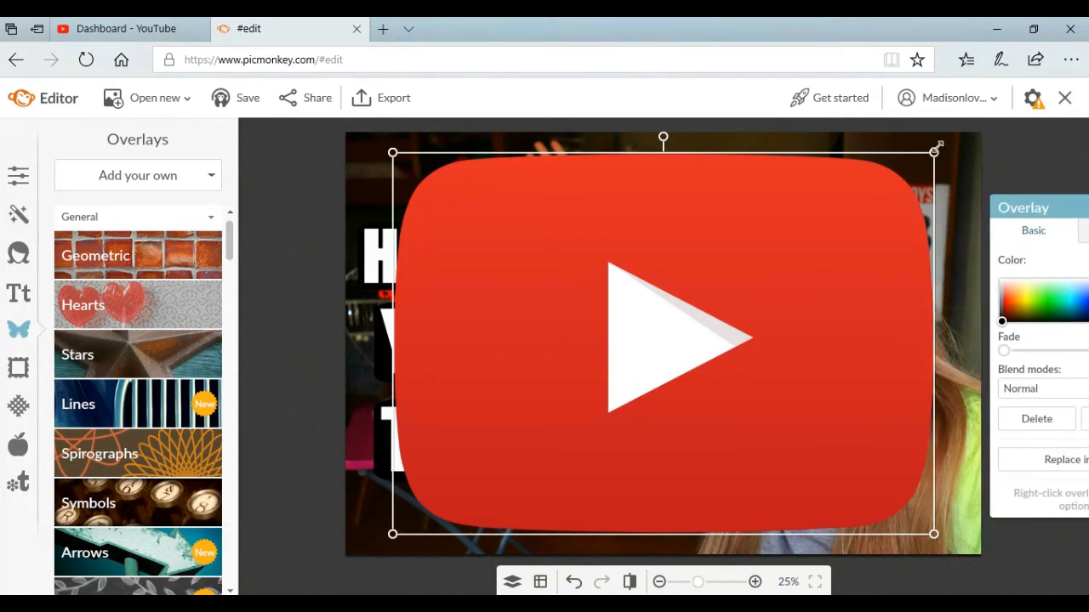
drag(937, 147, 559, 442)
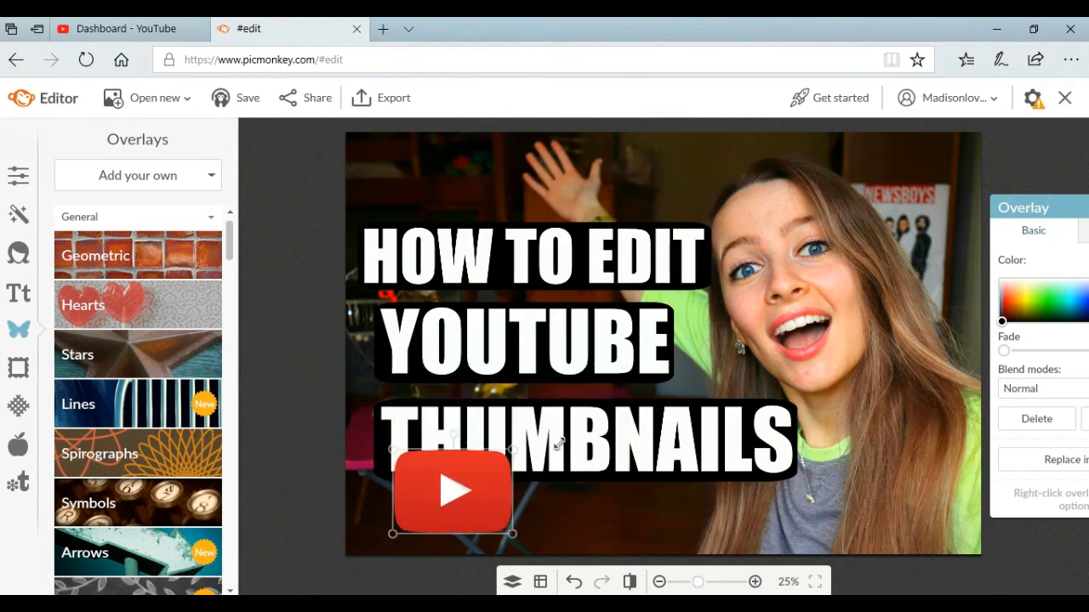
drag(487, 481, 899, 474)
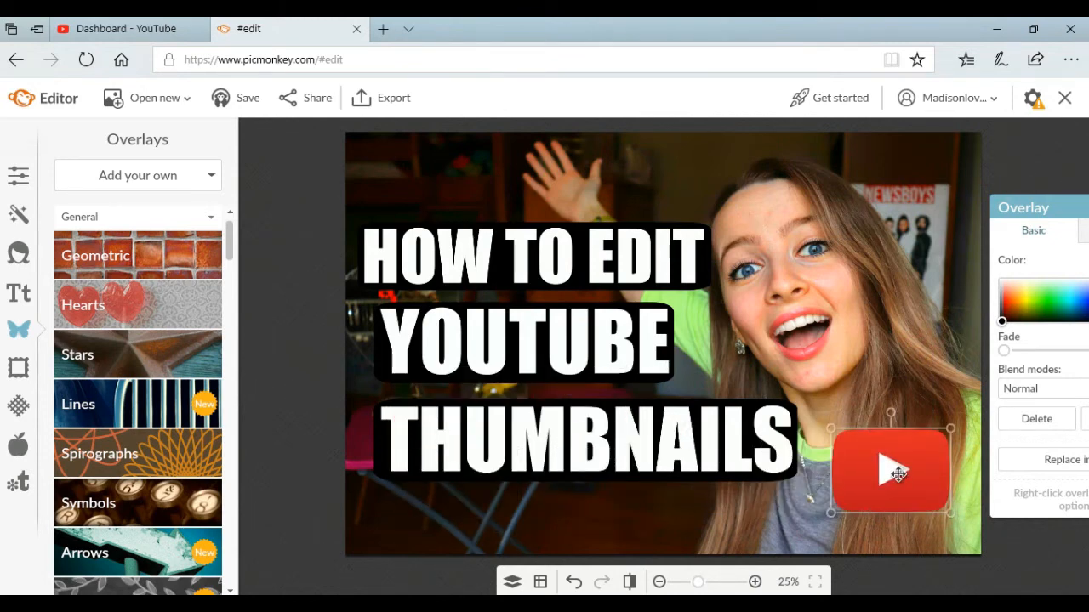
drag(890, 415, 899, 451)
click(917, 300)
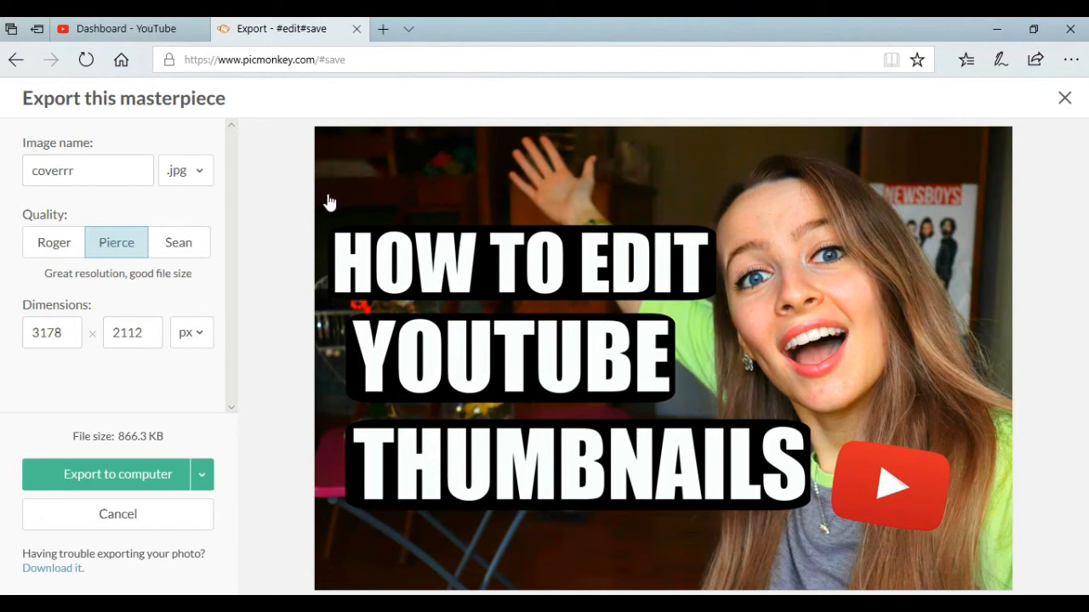
Export the finished image to the computer's 2011-04 folder under the file name "Youtube thumbnail".
click(86, 481)
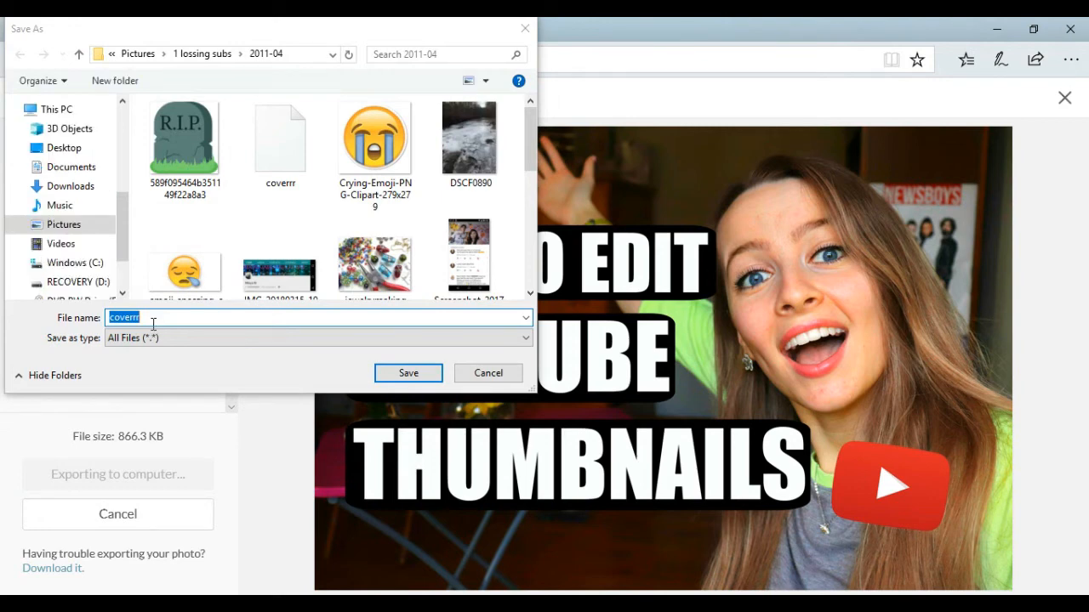
key(BackSpace)
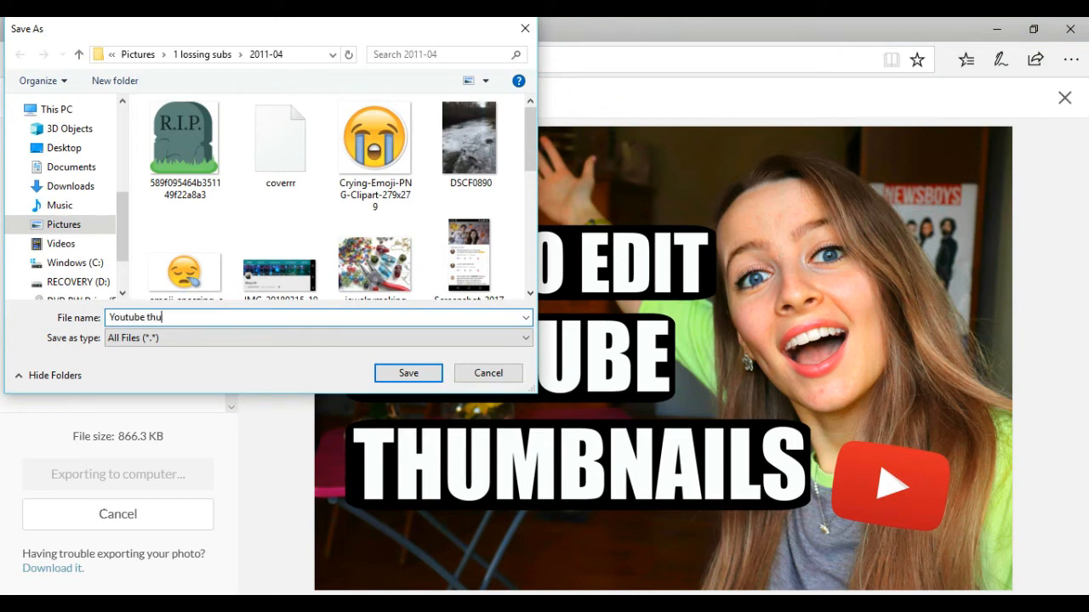
text(Youtube thumbnail)
click(398, 375)
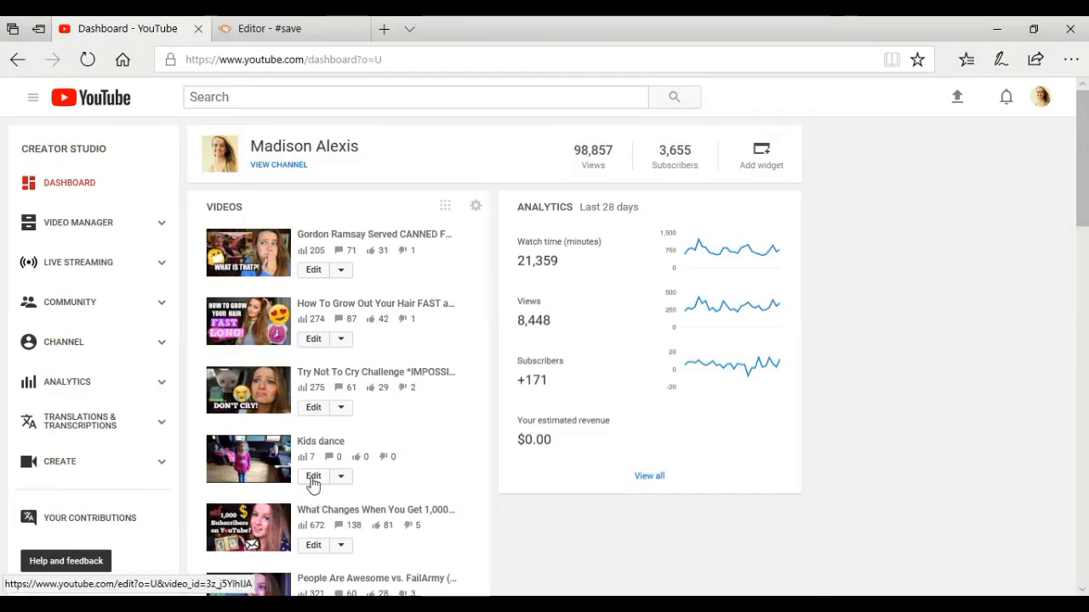
On the YouTube dashboard, edit the "Kids dance" video and upload "Youtube thumbnail" from Pictures > 1 lossing subs > 2011-04 as its custom thumbnail.
click(312, 479)
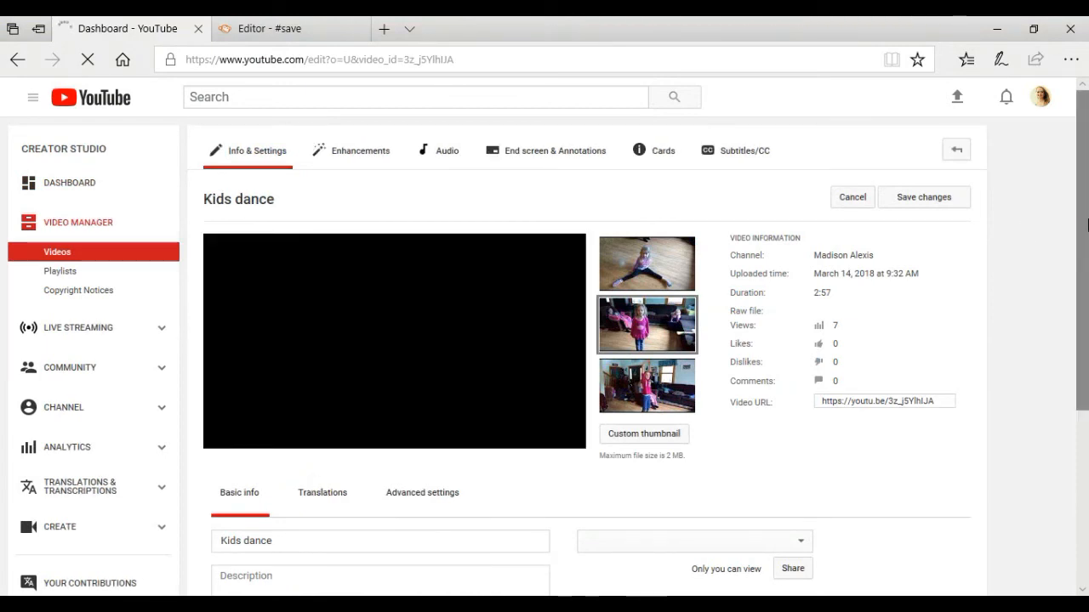
scroll(1087, 224, down, 1)
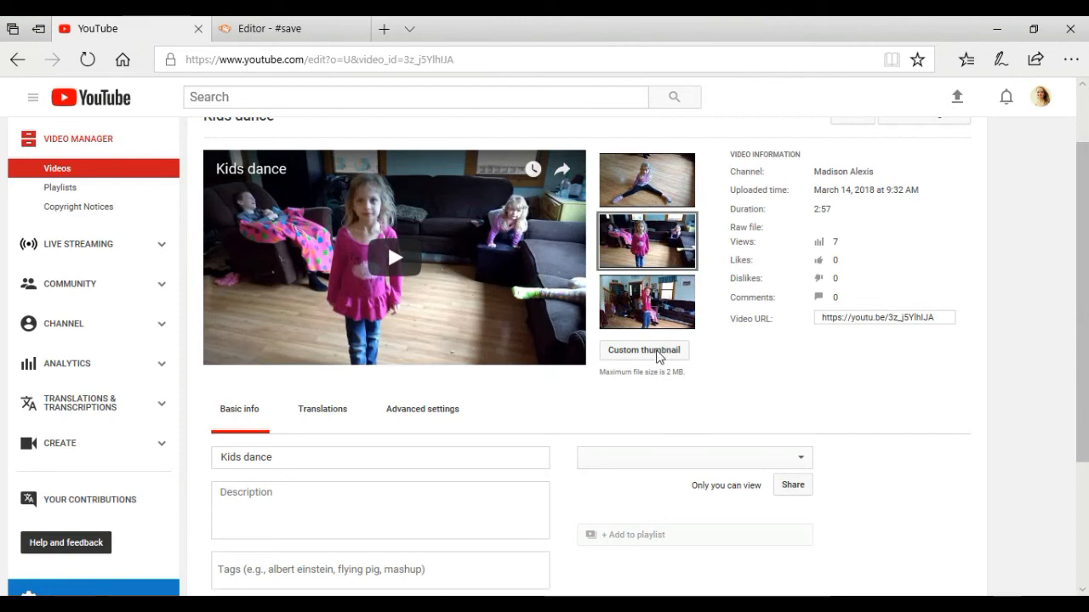
click(655, 354)
click(77, 192)
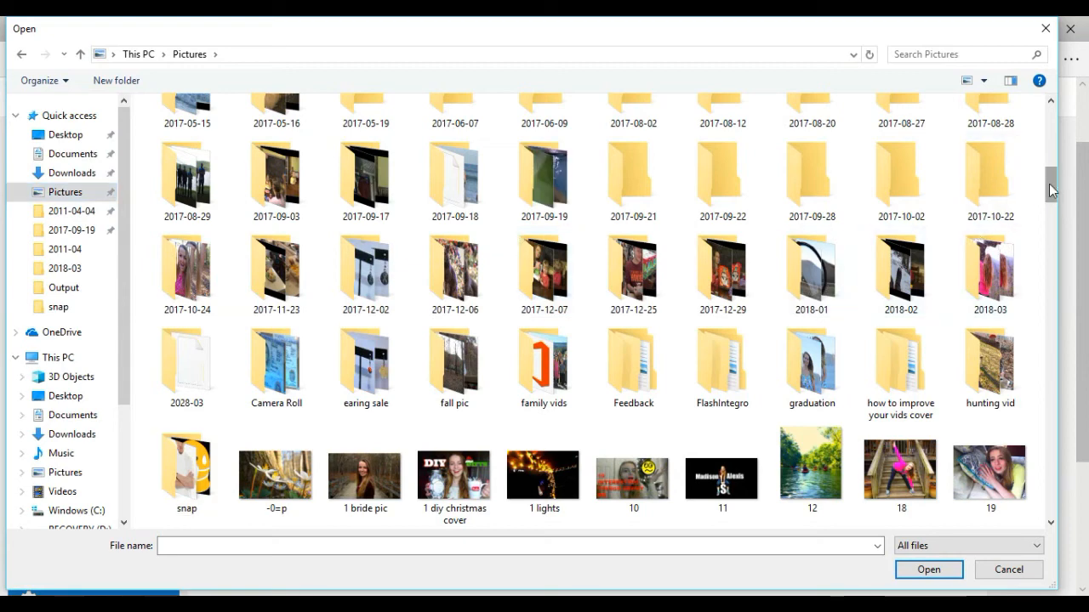
scroll(1041, 119, up, 5)
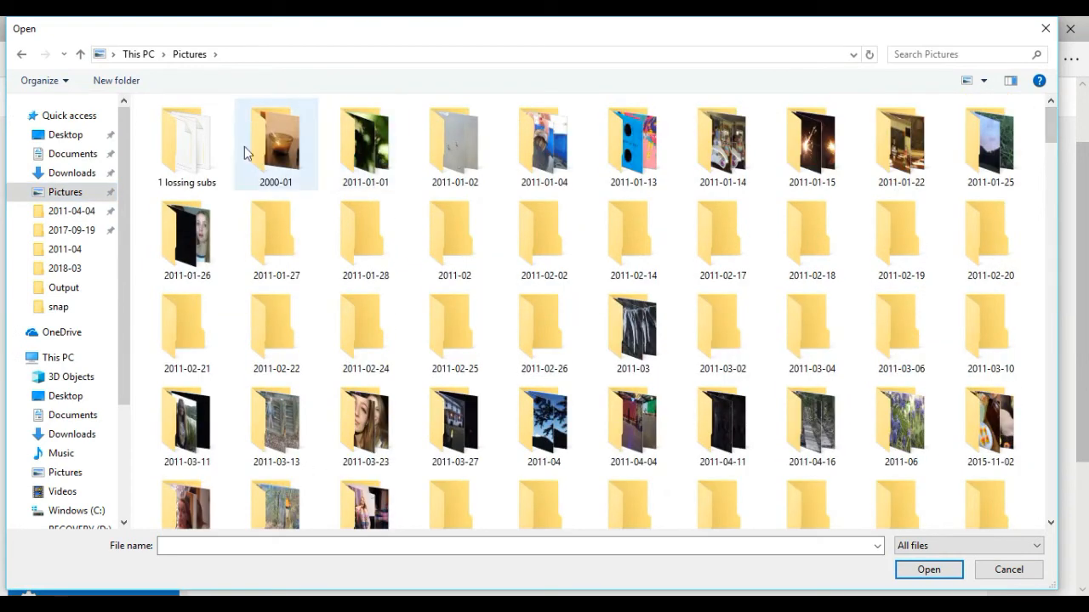
double_click(206, 148)
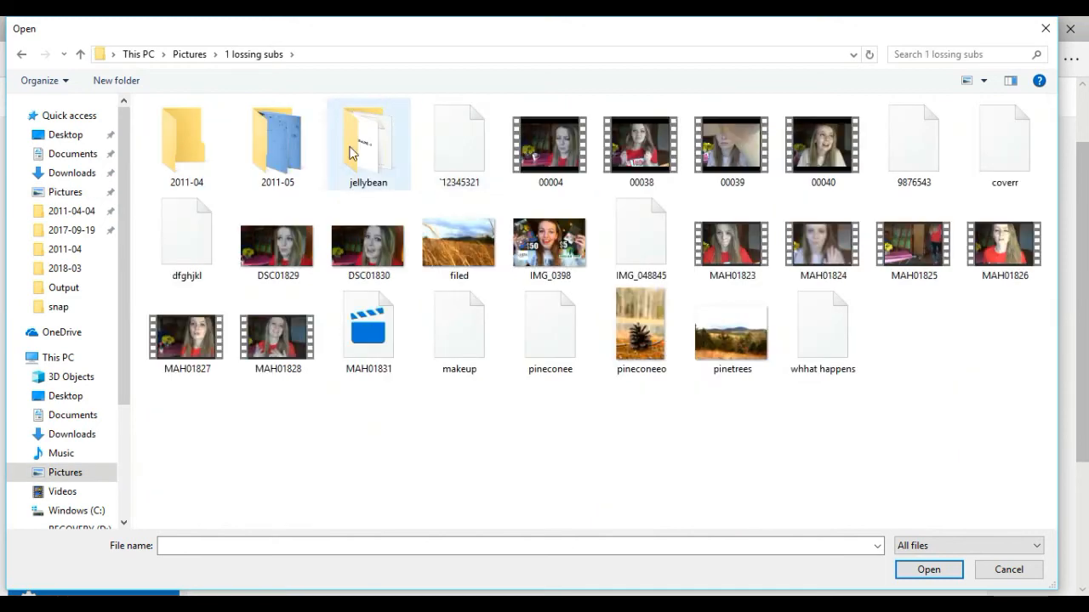
double_click(207, 146)
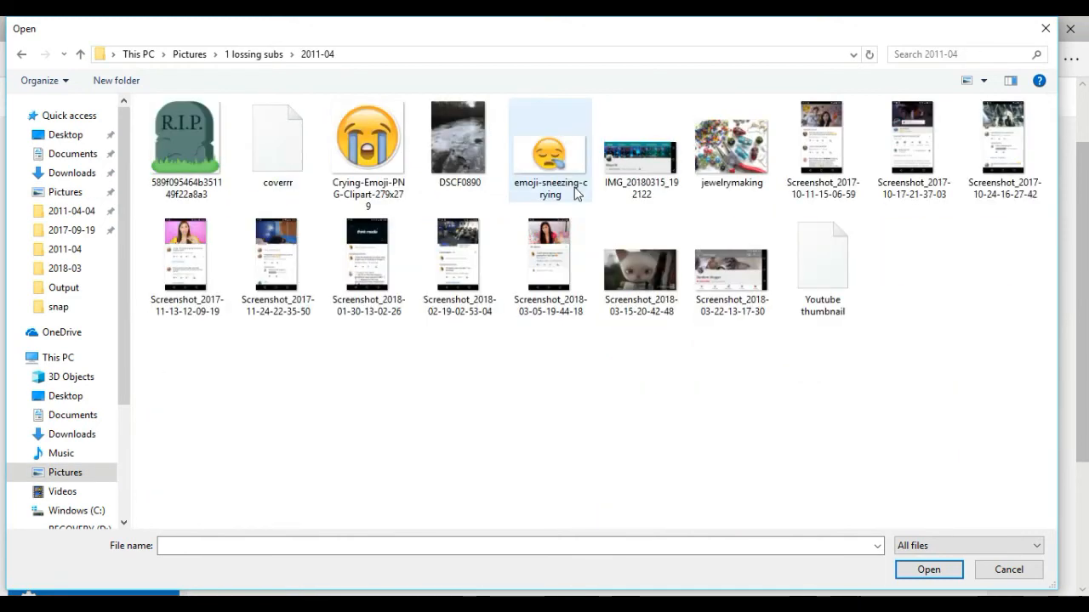
double_click(826, 275)
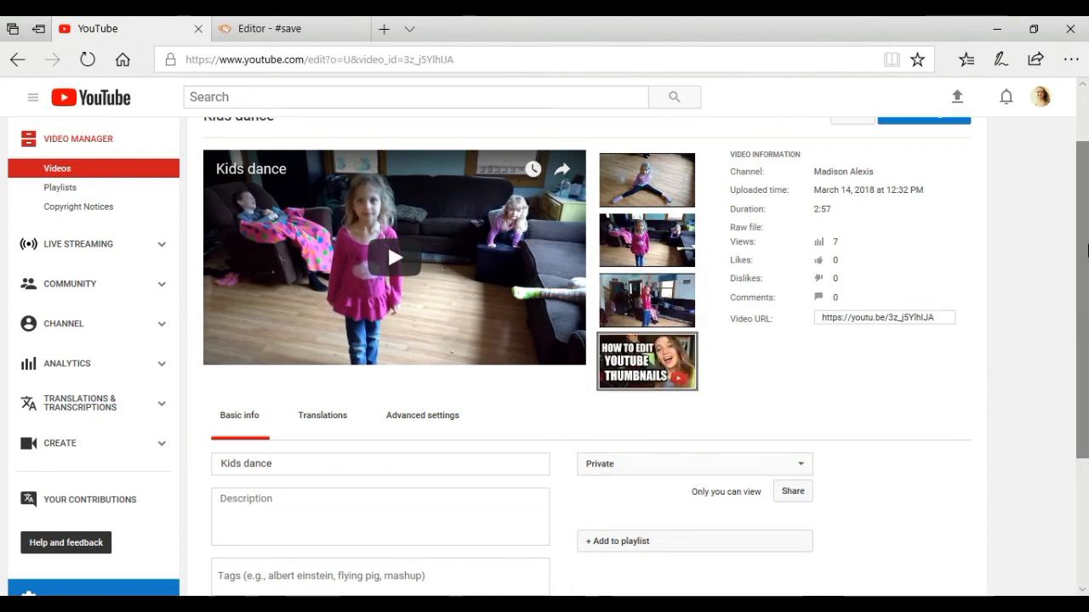
Save the changes to the "Kids dance" video and return to the Creator Studio dashboard.
scroll(1055, 241, up, 1)
click(922, 201)
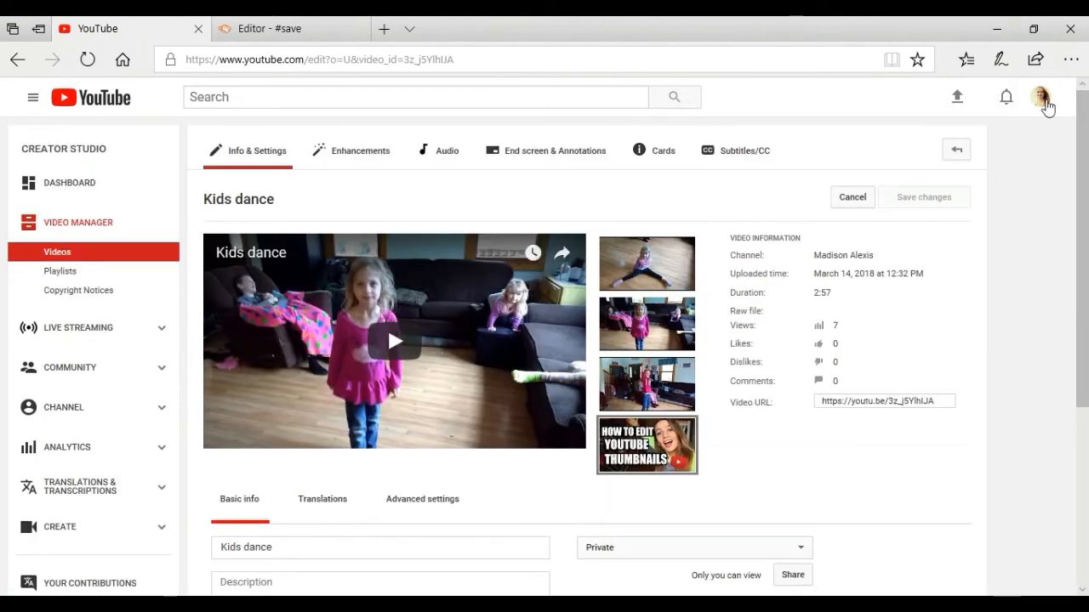
click(1040, 96)
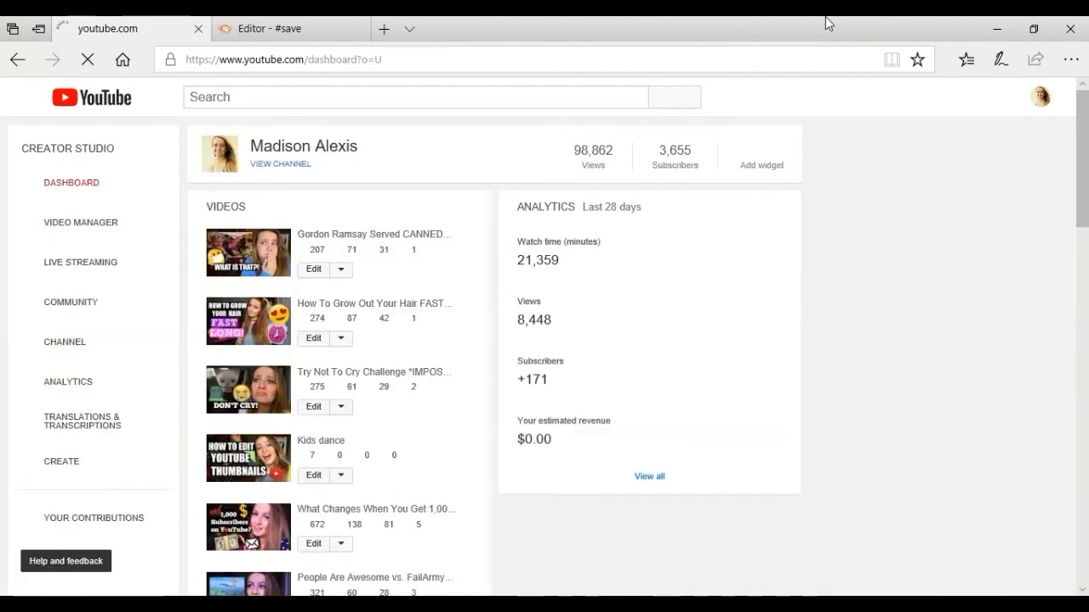
Enlarge the dashboard page to 200% and examine the new thumbnail of "Kids dance" in the video list.
click(1071, 59)
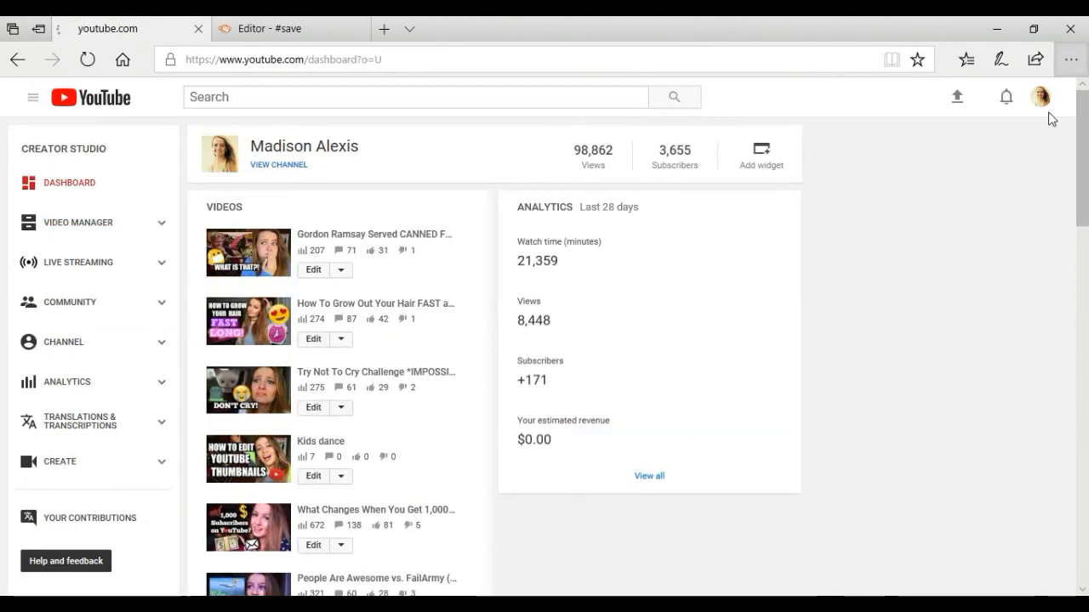
click(1028, 183)
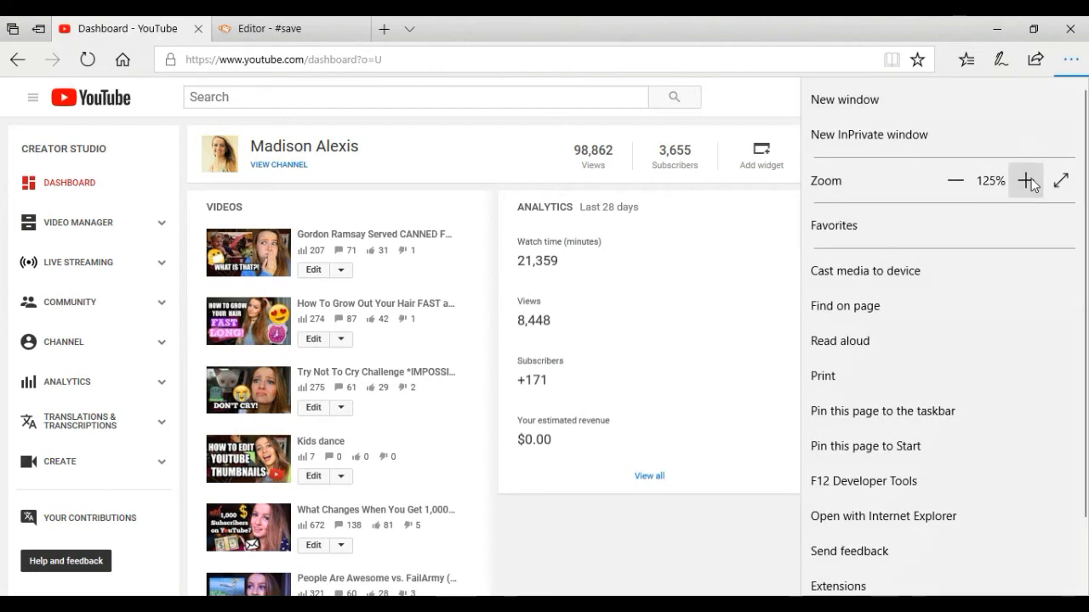
click(1027, 182)
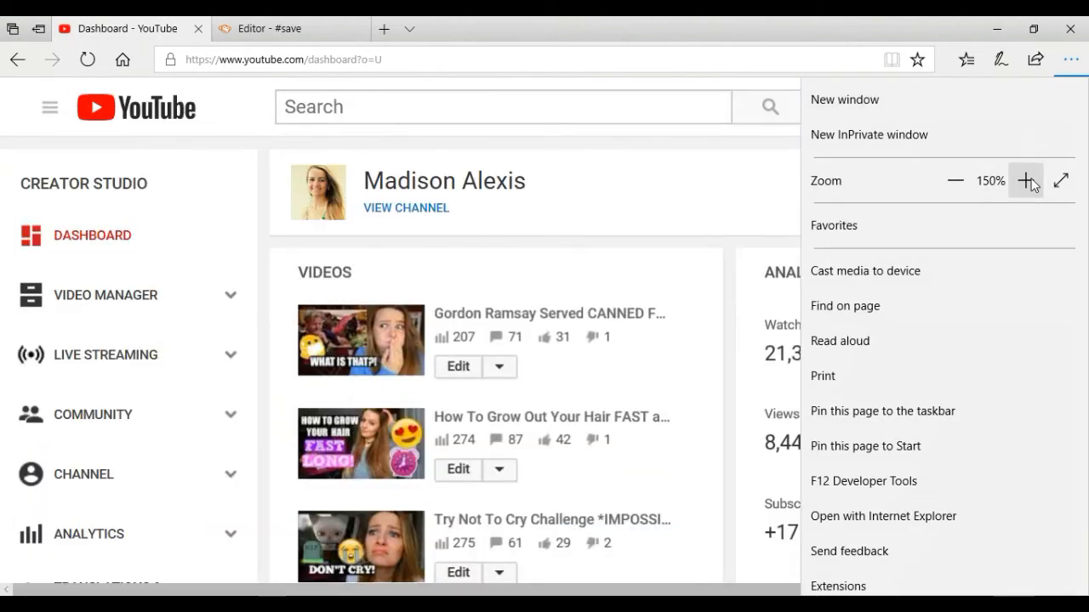
click(1026, 182)
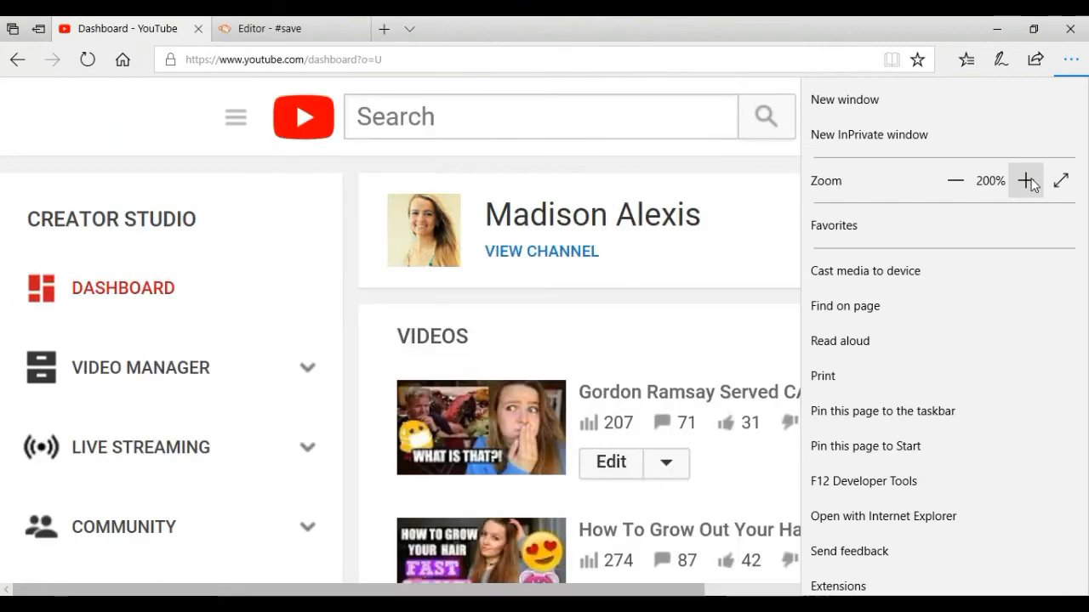
click(298, 590)
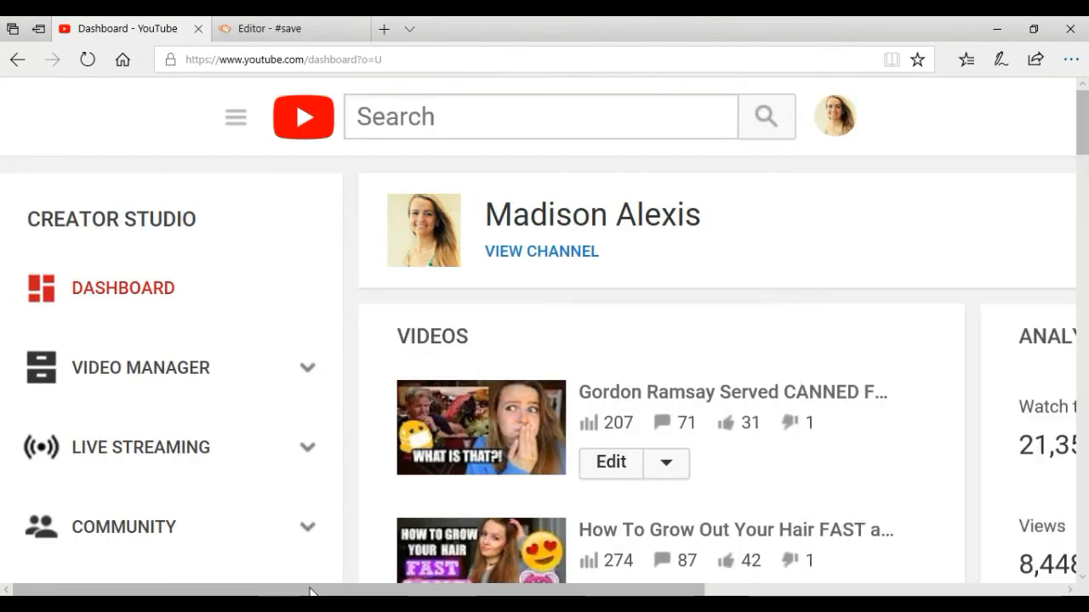
scroll(180, 457, down, 5)
scroll(180, 458, right, 3)
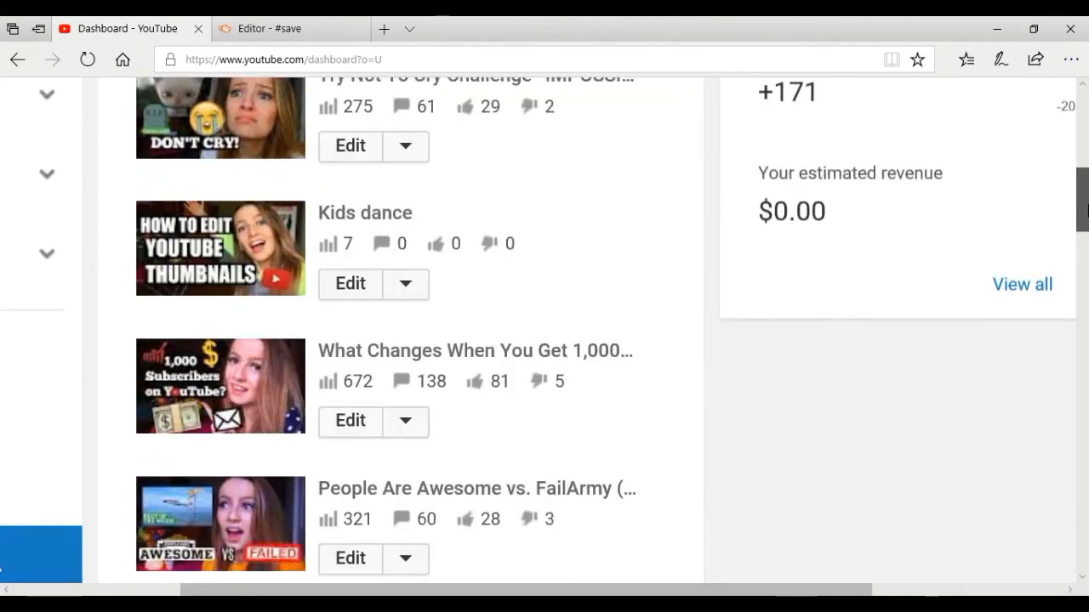
scroll(180, 458, up, 1)
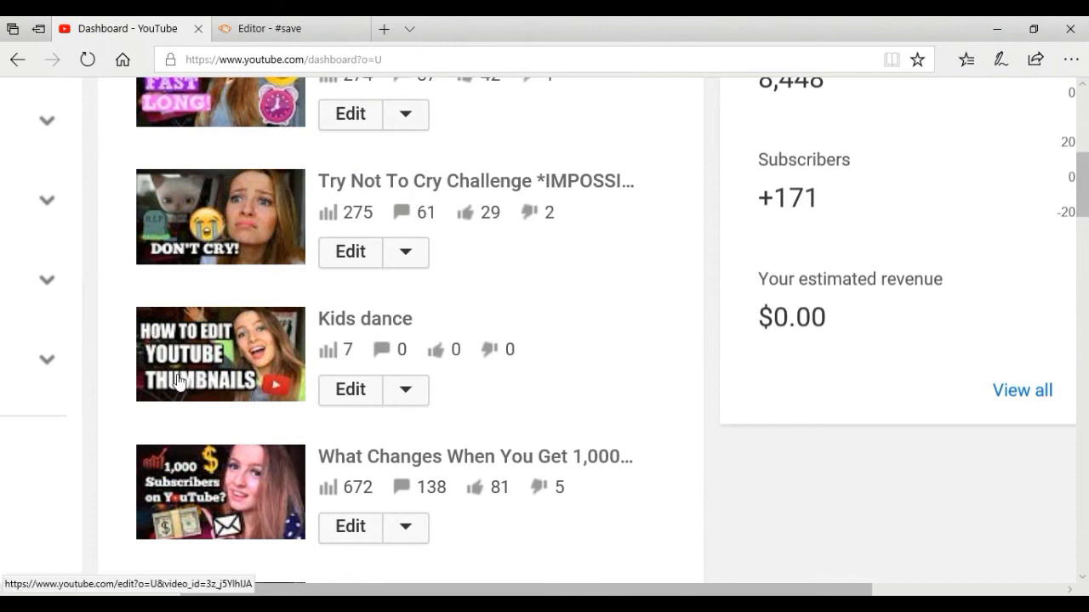